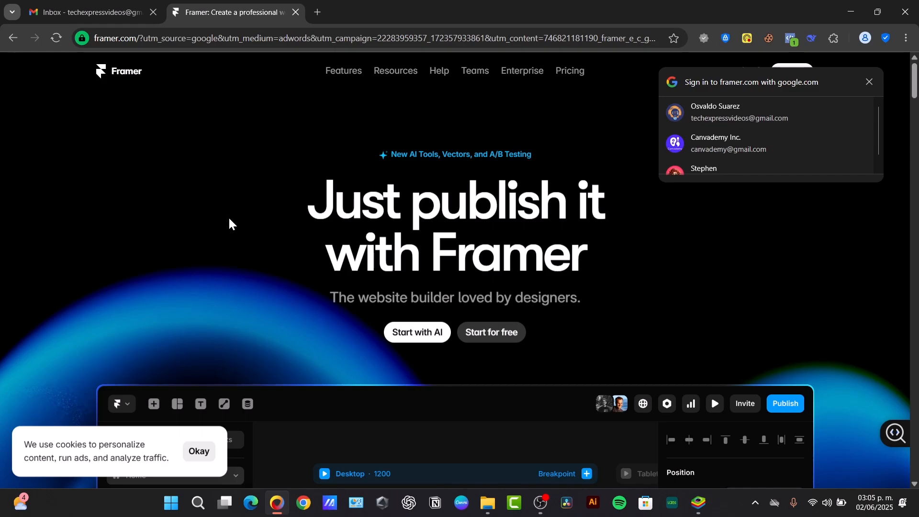
Step: Sign in with the first suggested Google account and archive the existing Untitled project
left_click(729, 102)
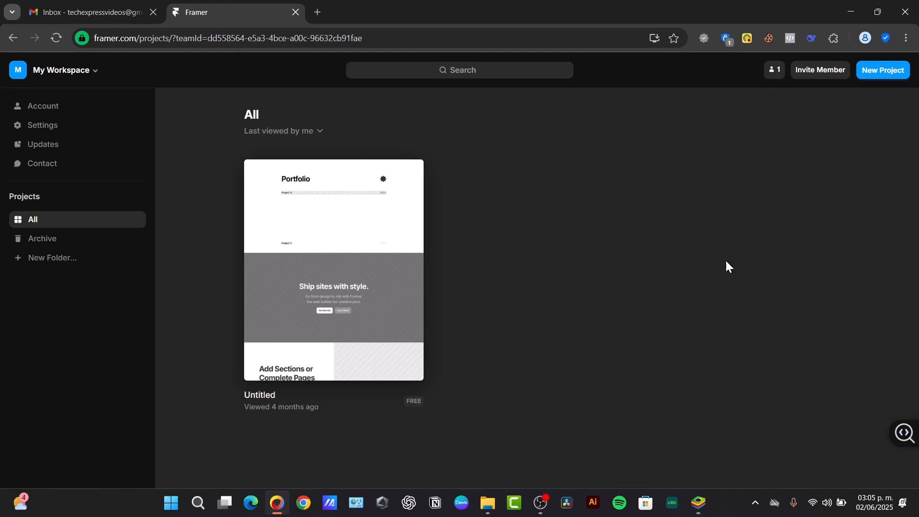
left_click(415, 405)
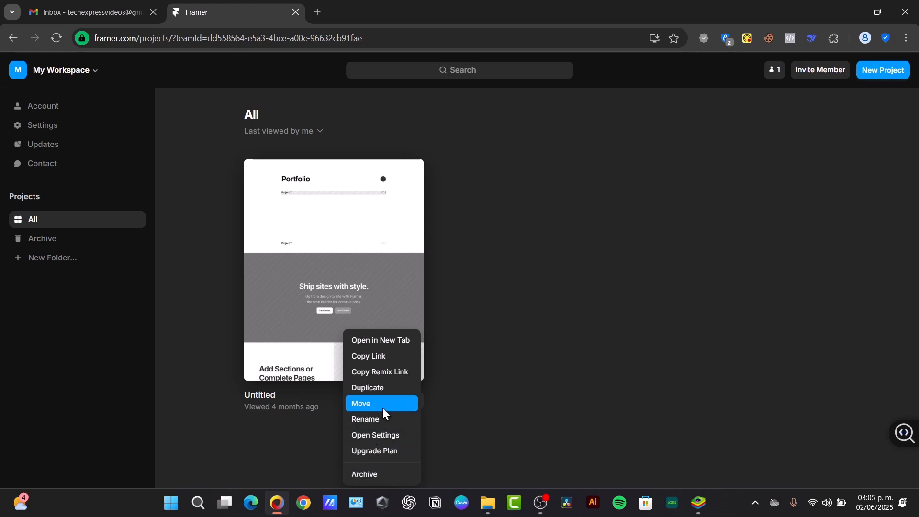
left_click(382, 473)
left_click(507, 309)
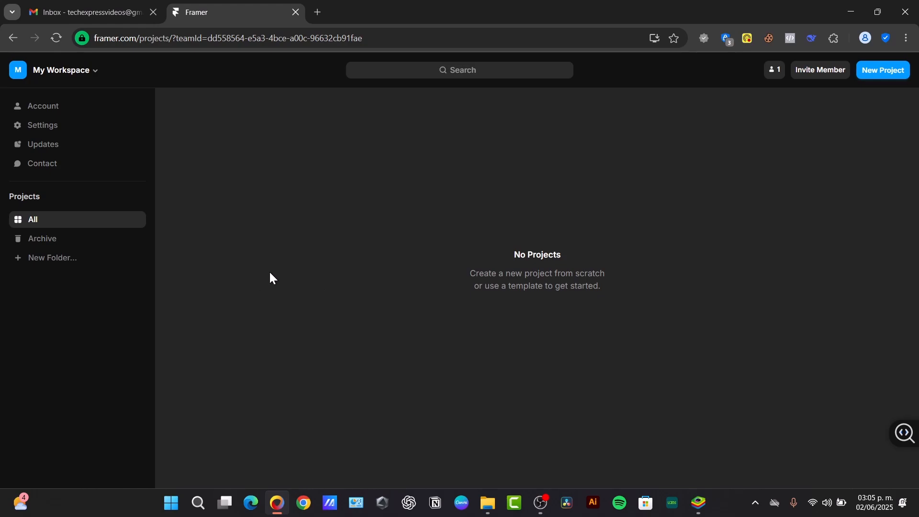
Step: Try to open the workspace templates and return to My Workspace
left_click(58, 72)
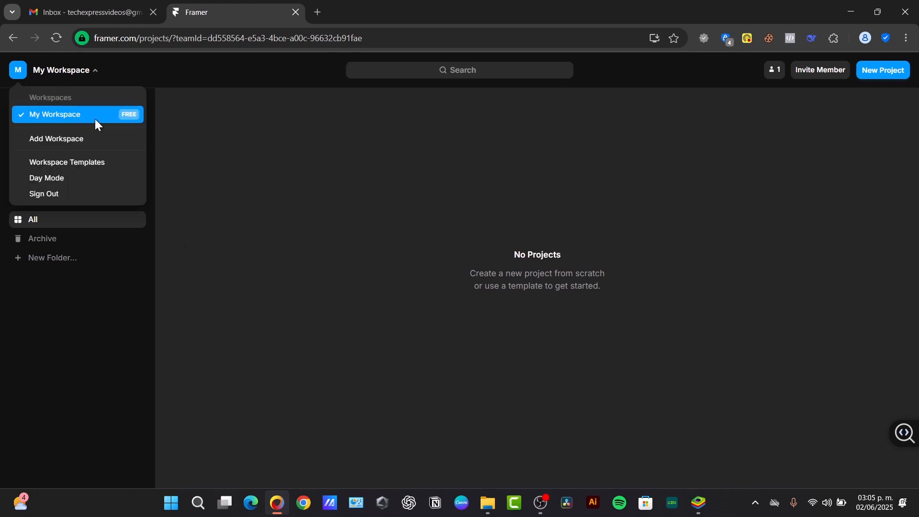
left_click(102, 164)
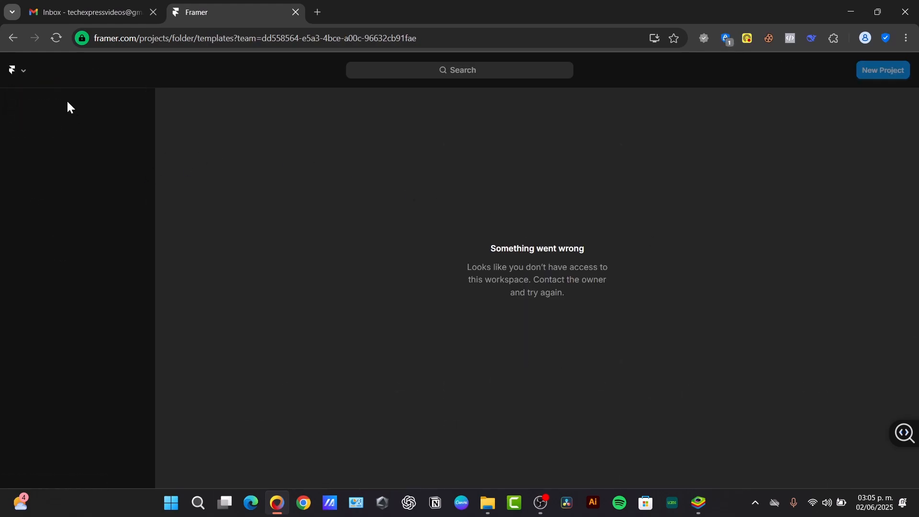
left_click(19, 70)
left_click(62, 115)
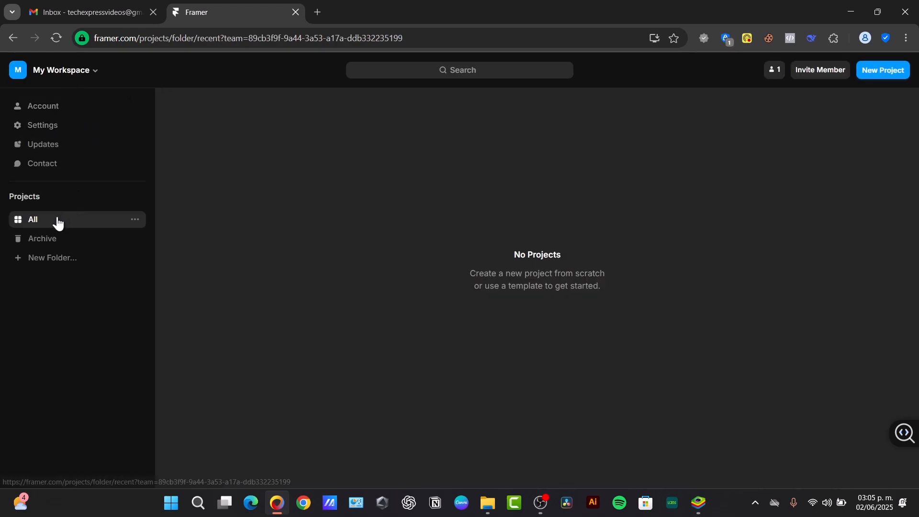
Step: Create a new blank project and select its Desktop frame to review the page properties
left_click(894, 72)
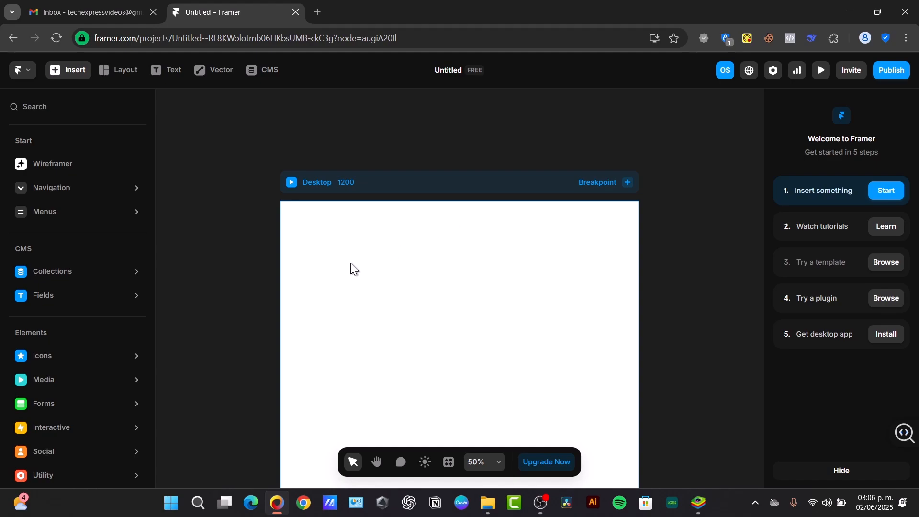
mouse_move(19, 272)
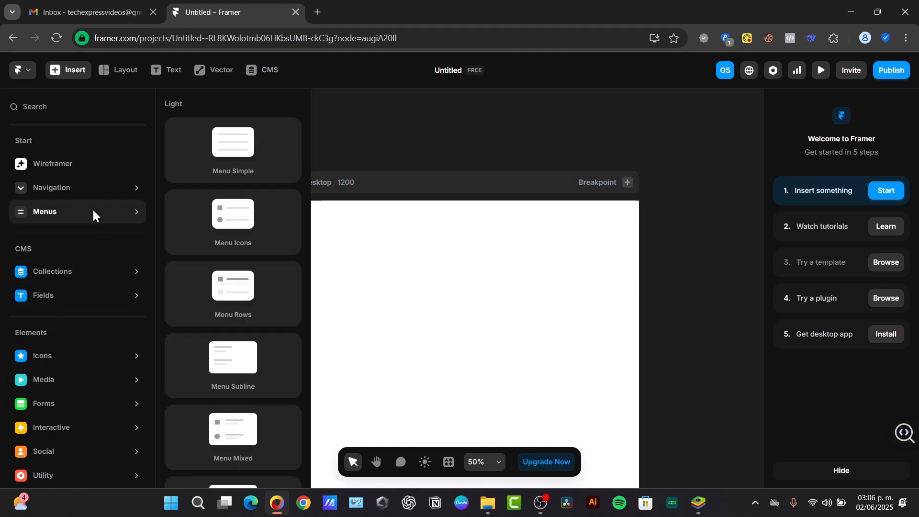
mouse_move(106, 296)
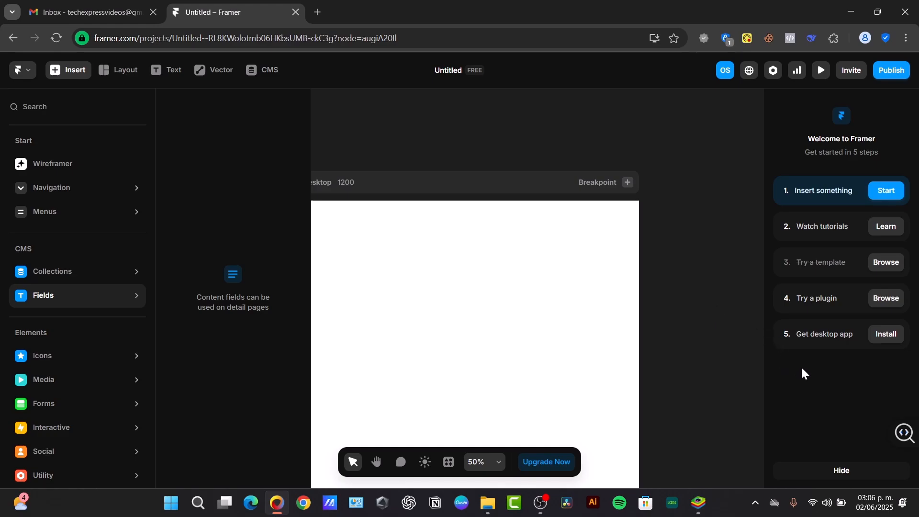
left_click(434, 307)
scroll(852, 353, "down", 1)
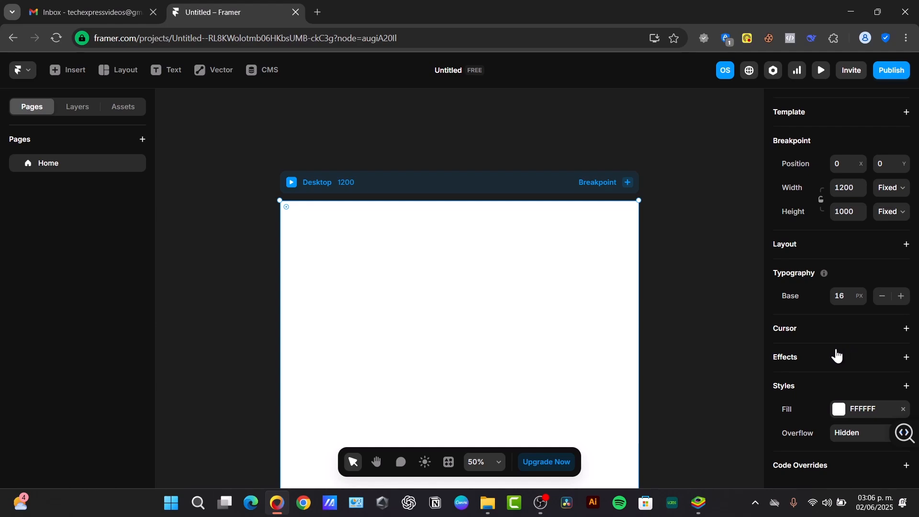
Step: Insert the light navigation bar with the dropdown menu at the start of the Desktop page
key("i")
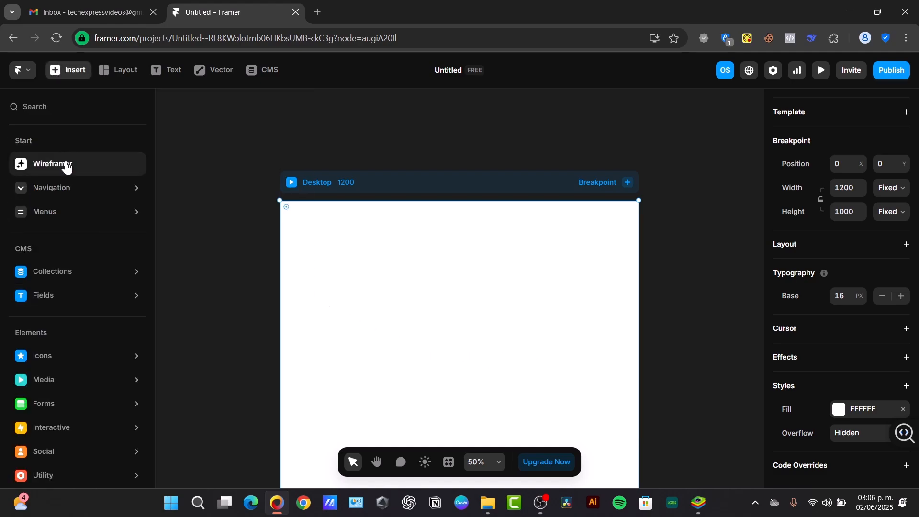
mouse_move(72, 182)
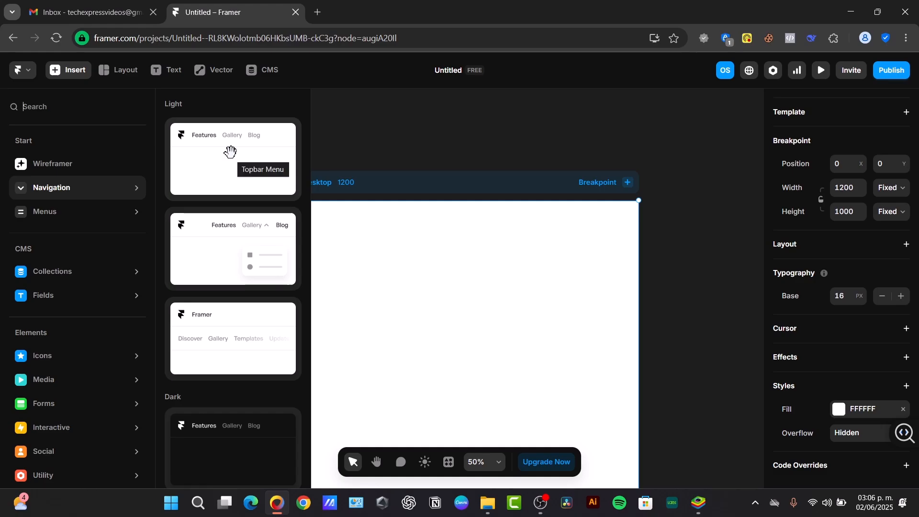
left_click_drag(226, 250, 457, 254)
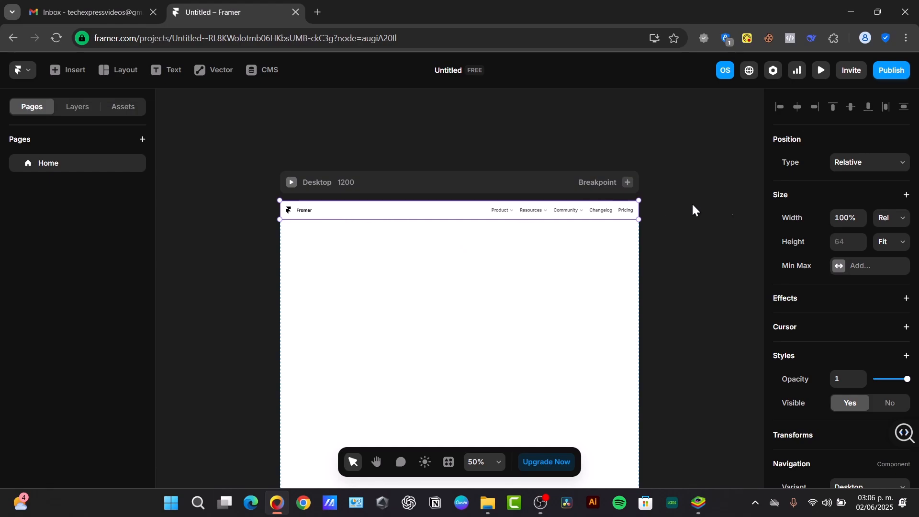
Step: Set the navigation bar's position type to Fixed and shorten the viewport to a bottom offset of about 664
left_click(834, 168)
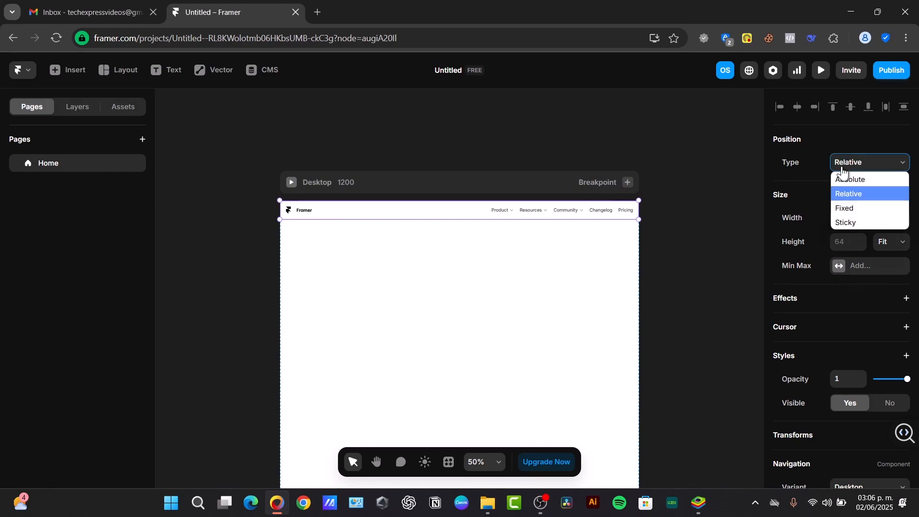
left_click(855, 204)
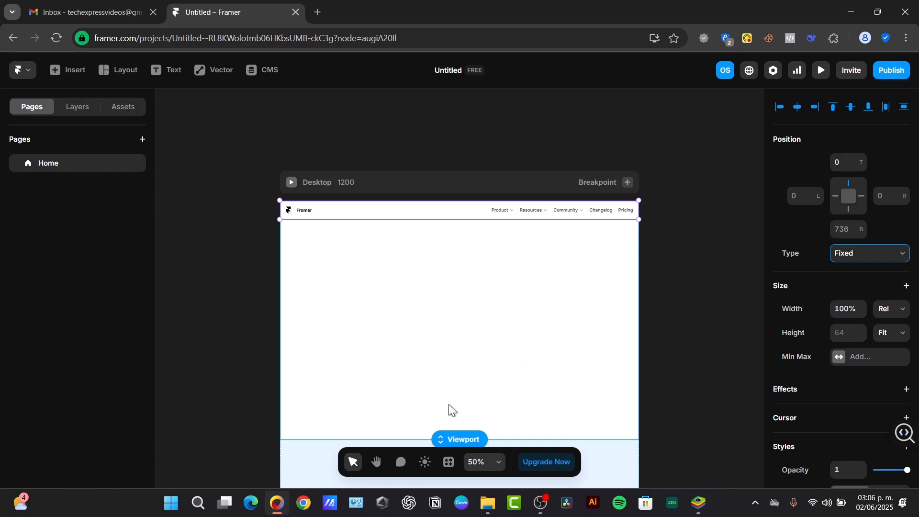
left_click_drag(461, 436, 462, 418)
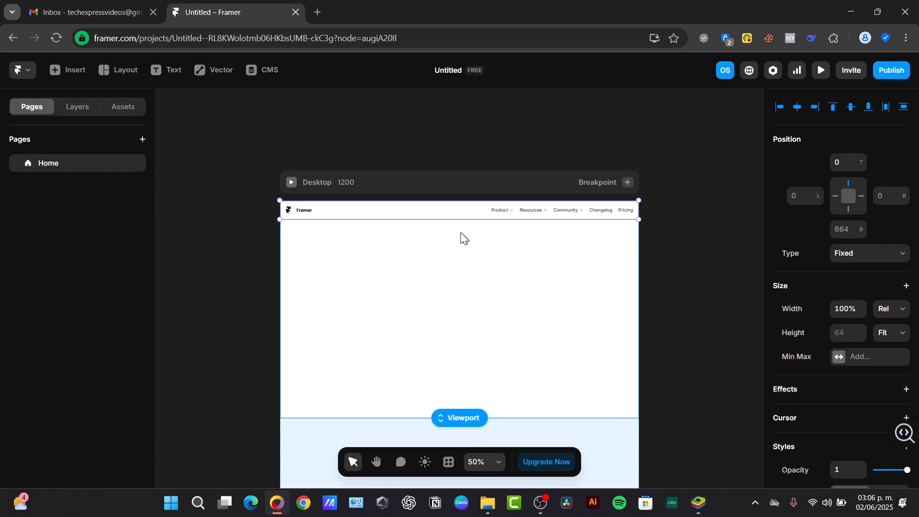
Step: Examine the navigation bar's position, size, style, component variant and scroll section properties
left_click(623, 272)
left_click(602, 214)
scroll(872, 376, "down", 5)
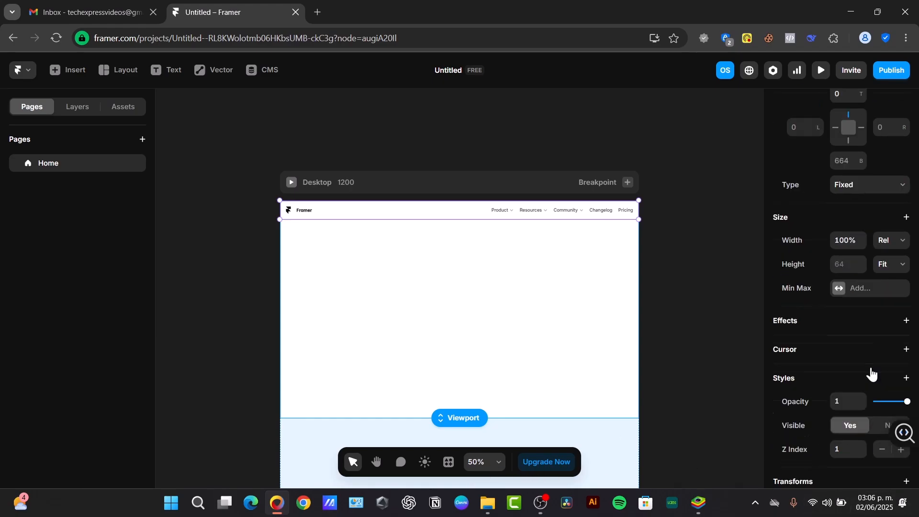
left_click(818, 439)
scroll(820, 445, "down", 1)
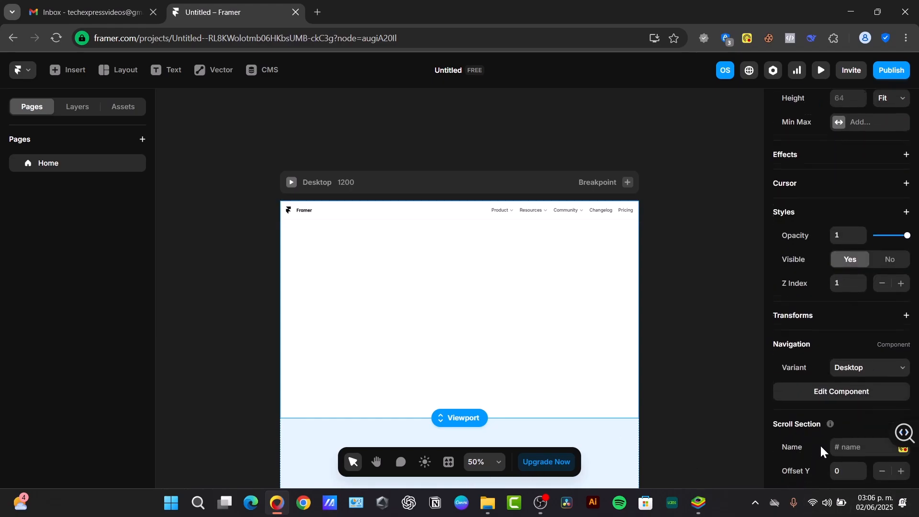
left_click(818, 460)
scroll(829, 383, "up", 6)
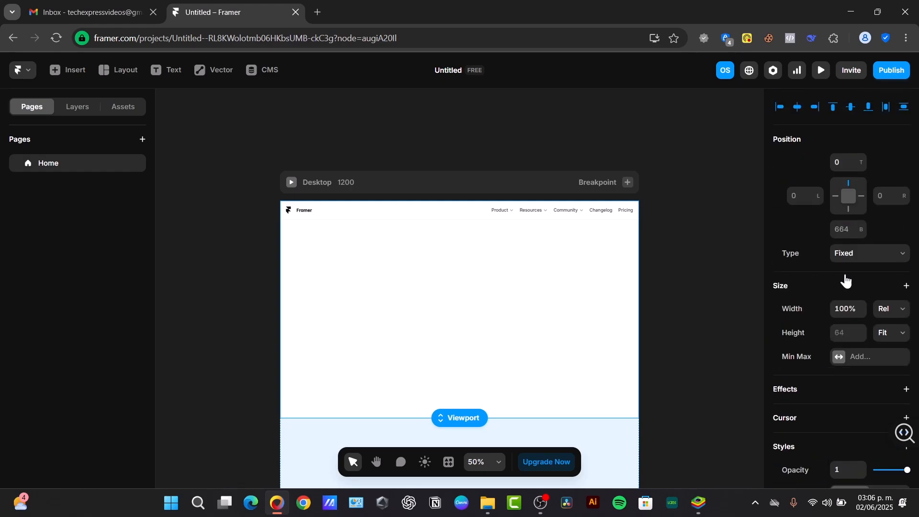
left_click(677, 185)
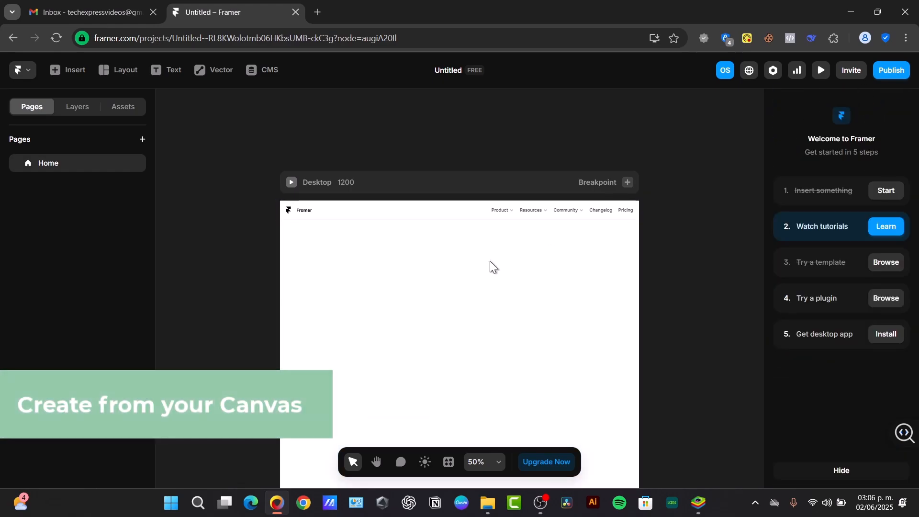
Step: Insert a YouTube video element from the media elements onto the Desktop page
left_click(377, 462)
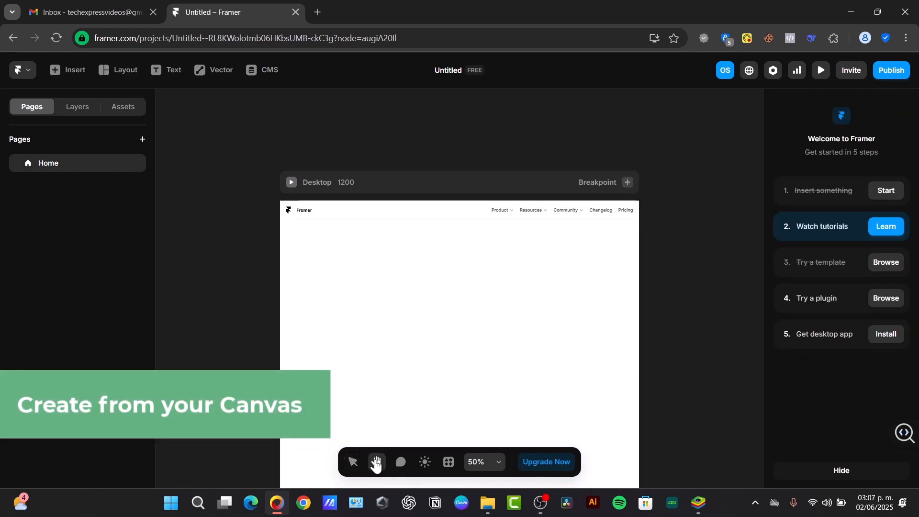
key("i")
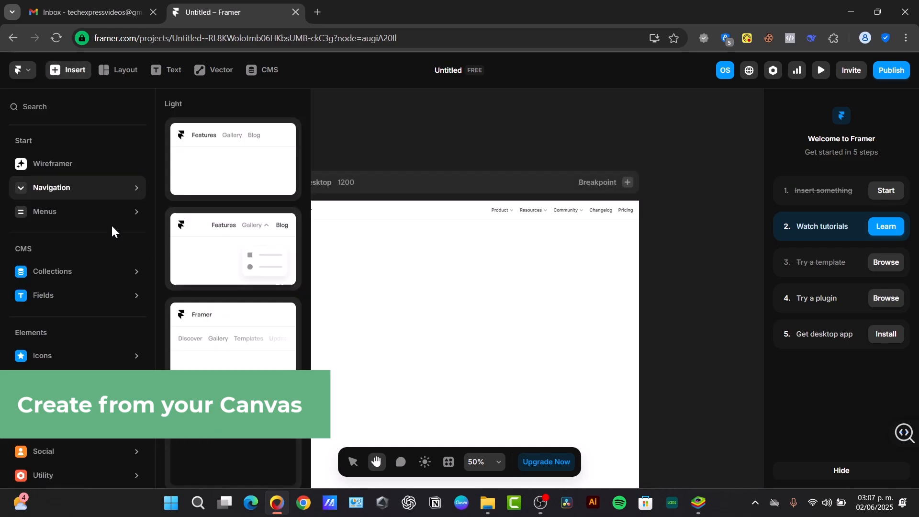
mouse_move(64, 218)
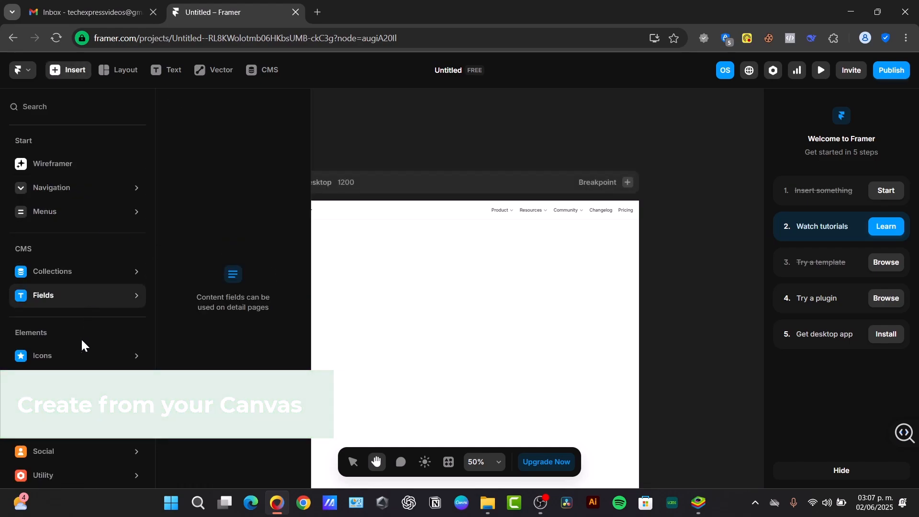
mouse_move(80, 355)
mouse_move(80, 380)
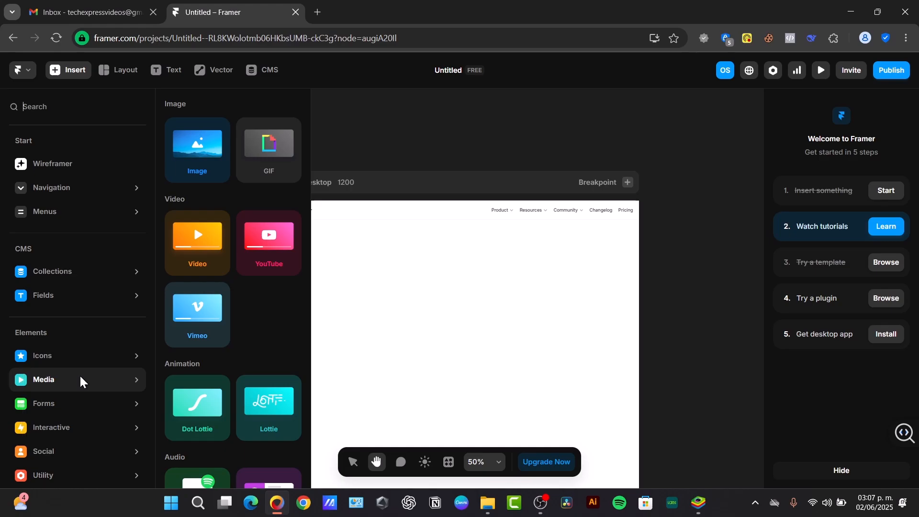
left_click_drag(286, 230, 461, 278)
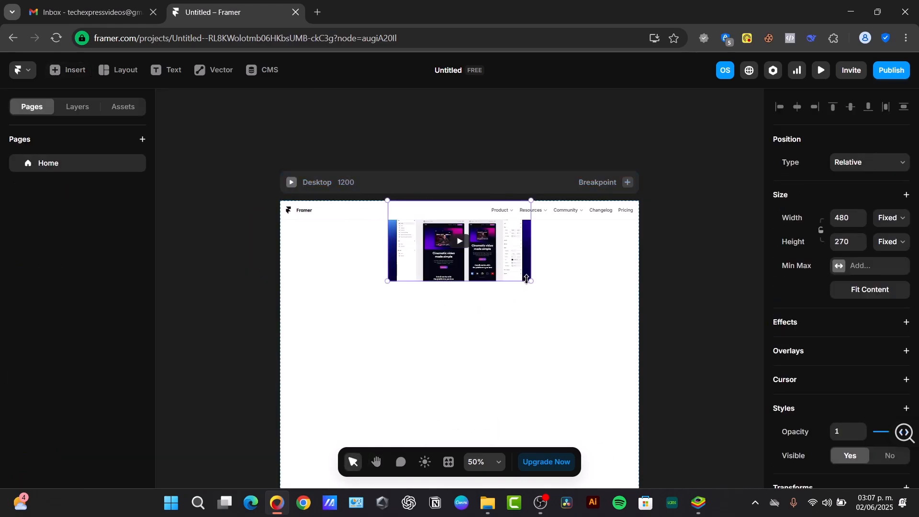
Step: Enlarge the YouTube video to about 1254 by 678 and review its component settings
left_click_drag(530, 280, 750, 410)
scroll(537, 258, "down", 3)
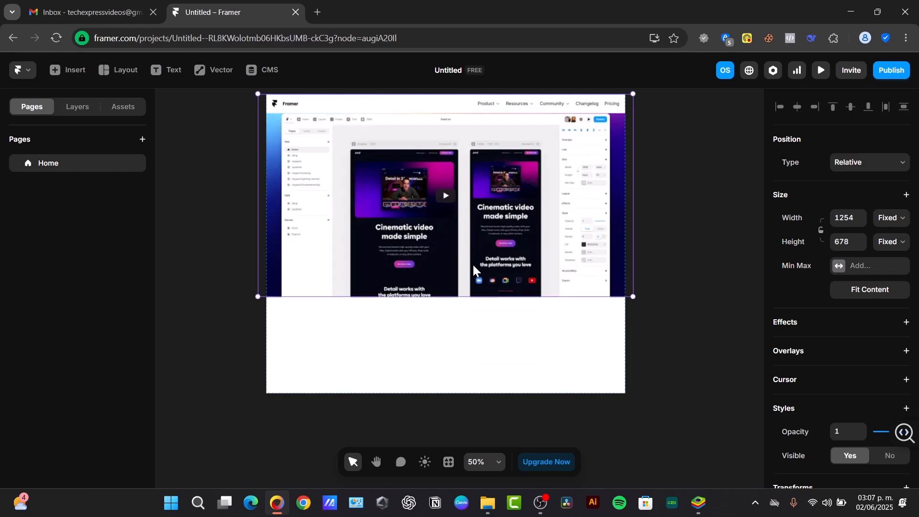
scroll(806, 250, "down", 5)
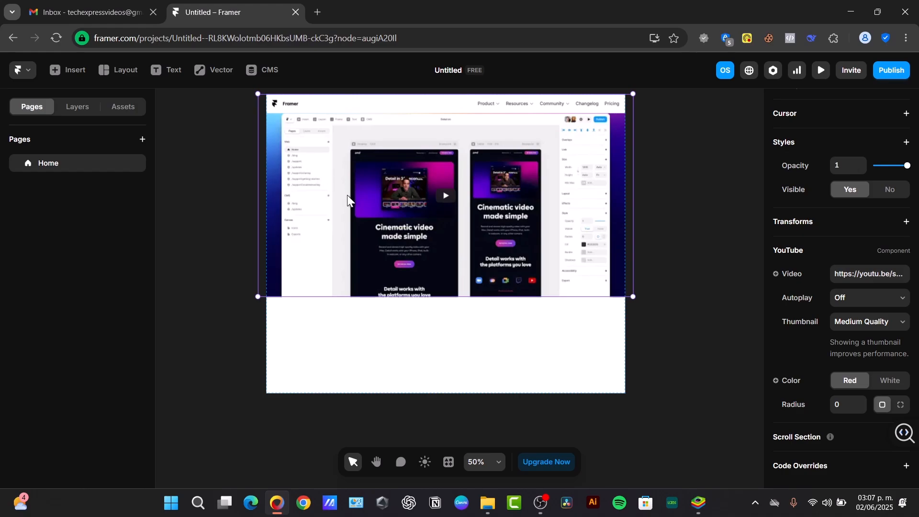
Step: Add the sample blog collections to the project's CMS
key("i")
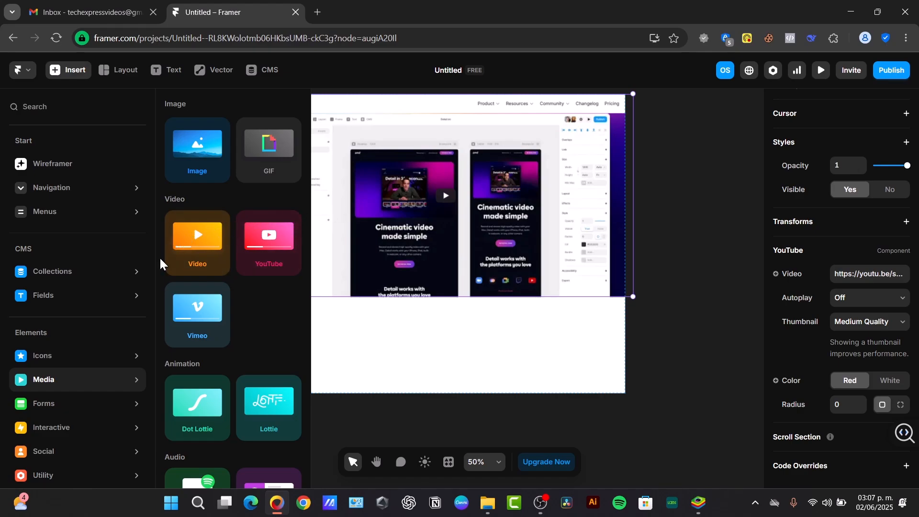
mouse_move(77, 276)
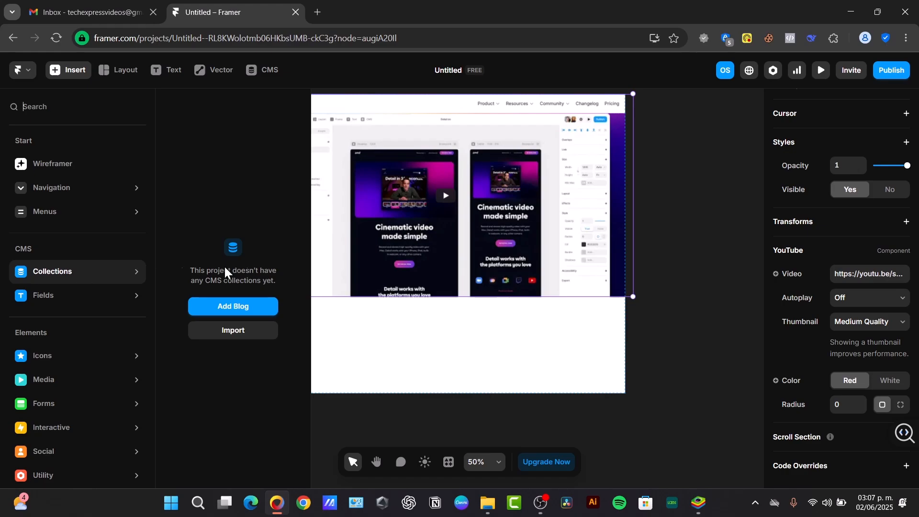
left_click(252, 309)
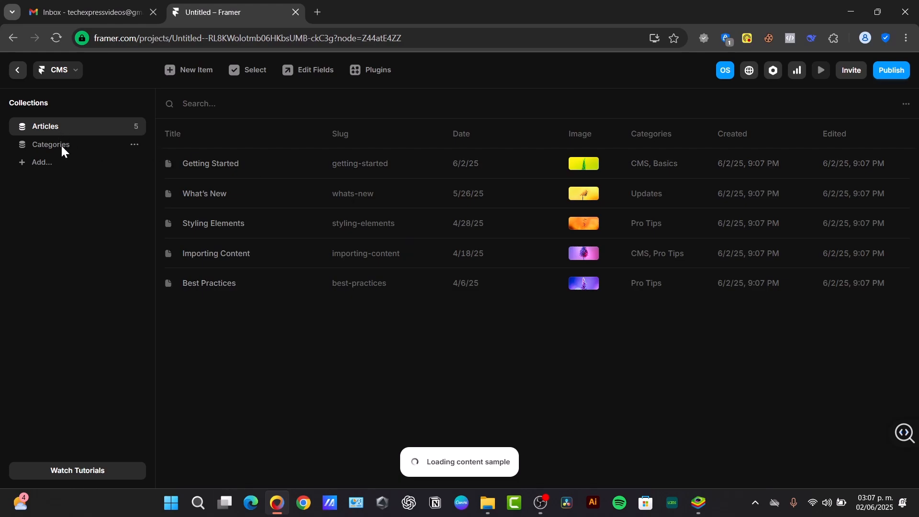
Step: Allow the site clipboard access and add a new CMS collection named Portfolio
left_click(56, 164)
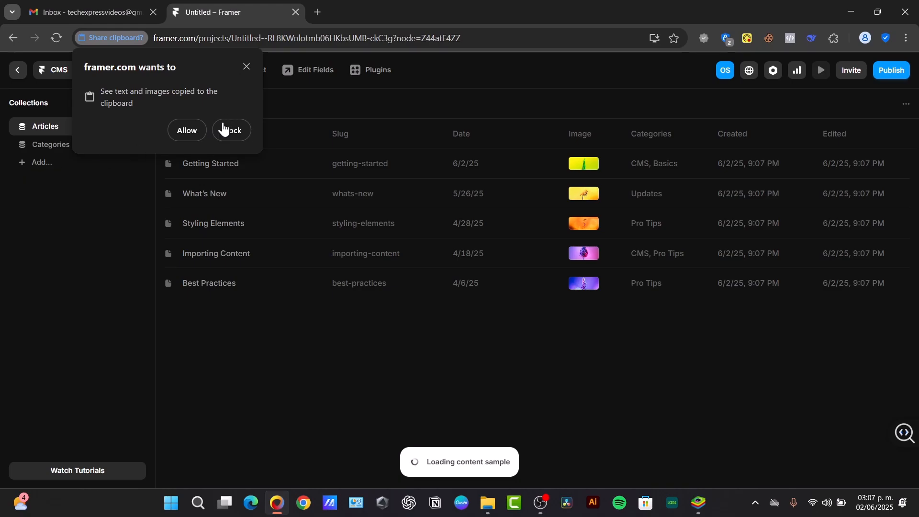
left_click(177, 131)
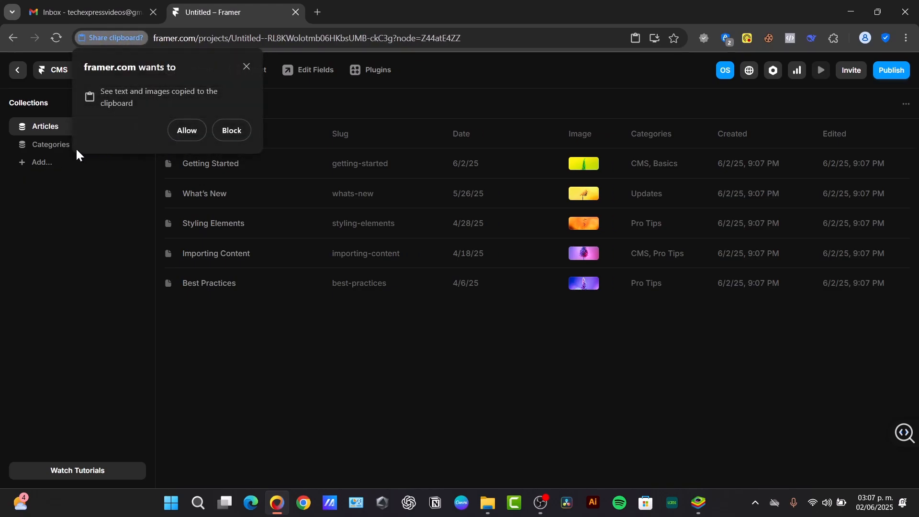
left_click(187, 128)
left_click(38, 162)
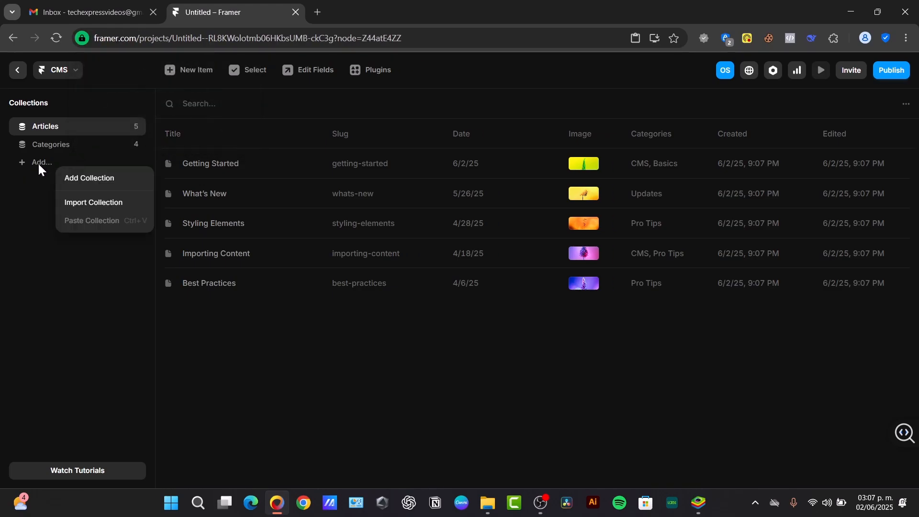
left_click(97, 177)
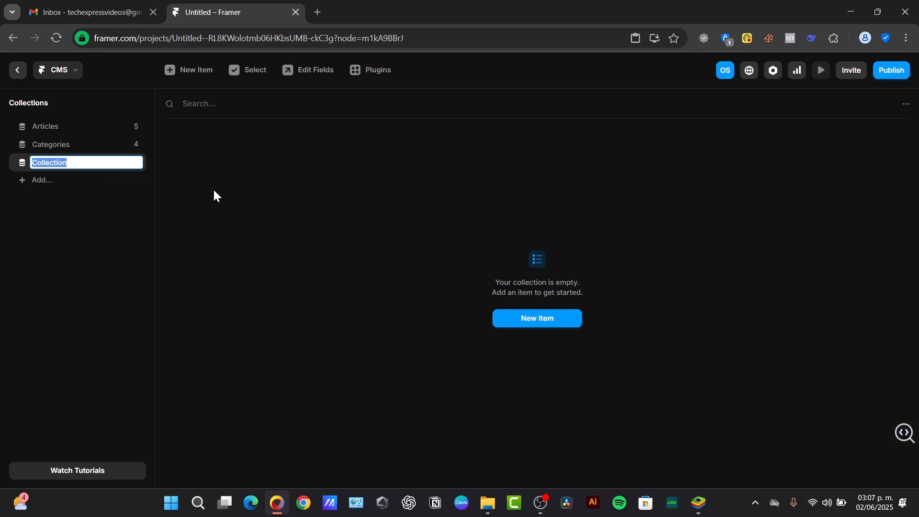
type("Portfolio")
key("Return")
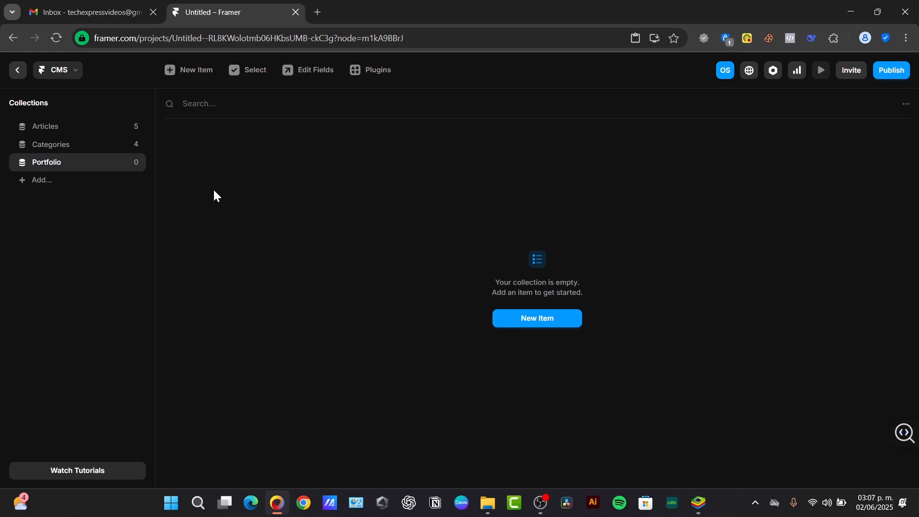
Step: Create a new item titled Work 1 in the Portfolio collection
left_click(554, 320)
left_click(562, 133)
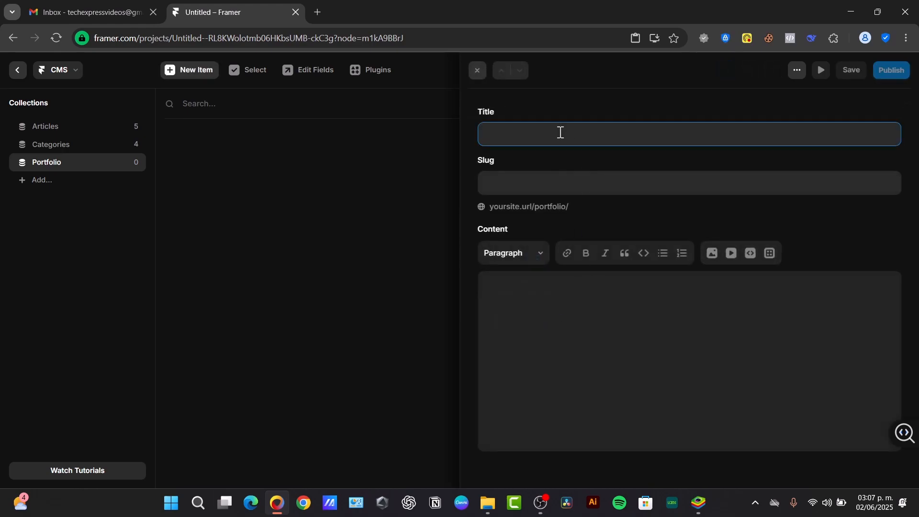
type("Work 1")
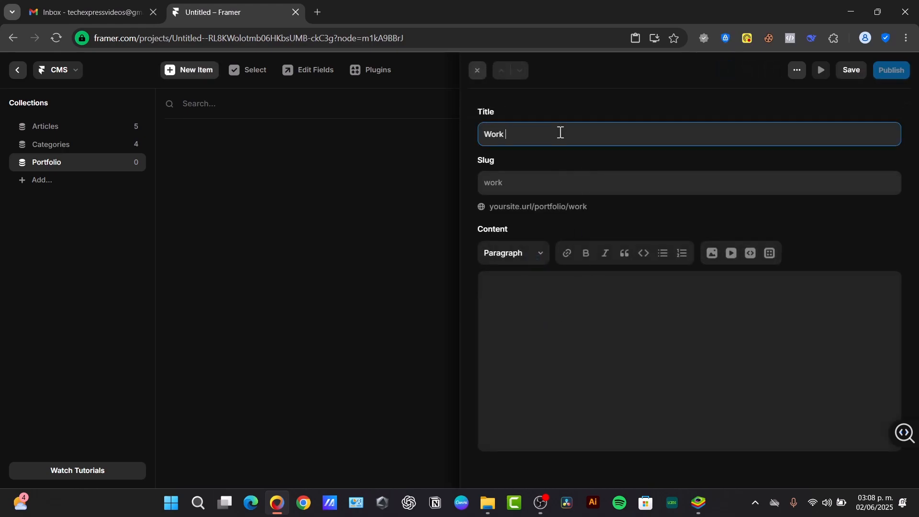
left_click(556, 187)
left_click(570, 357)
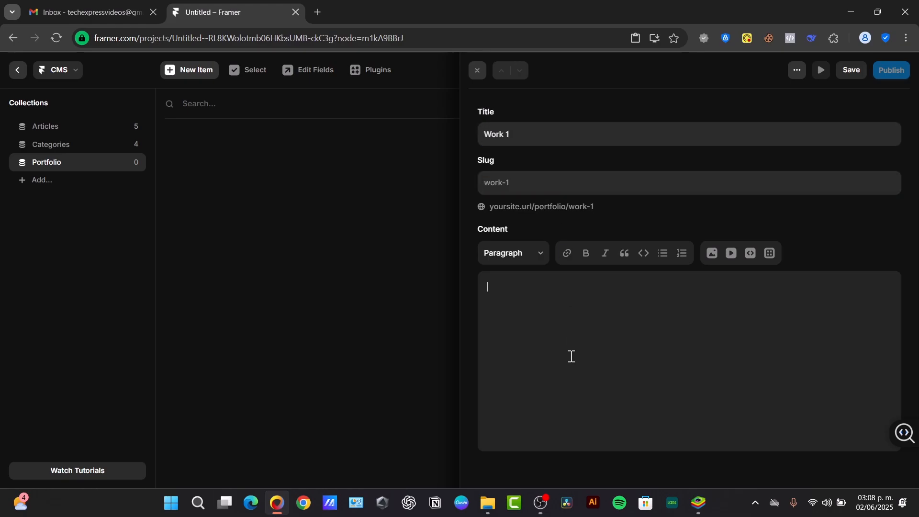
Step: Insert the image sdTUTORIAL COMPLETO.png into the content of Work 1 and save the item
left_click(716, 257)
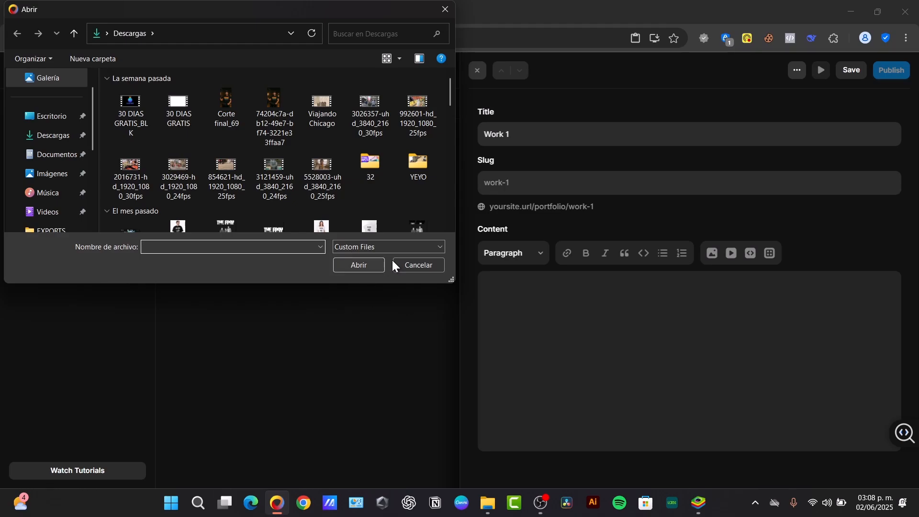
scroll(412, 200, "down", 2)
left_click(227, 191)
left_click(378, 268)
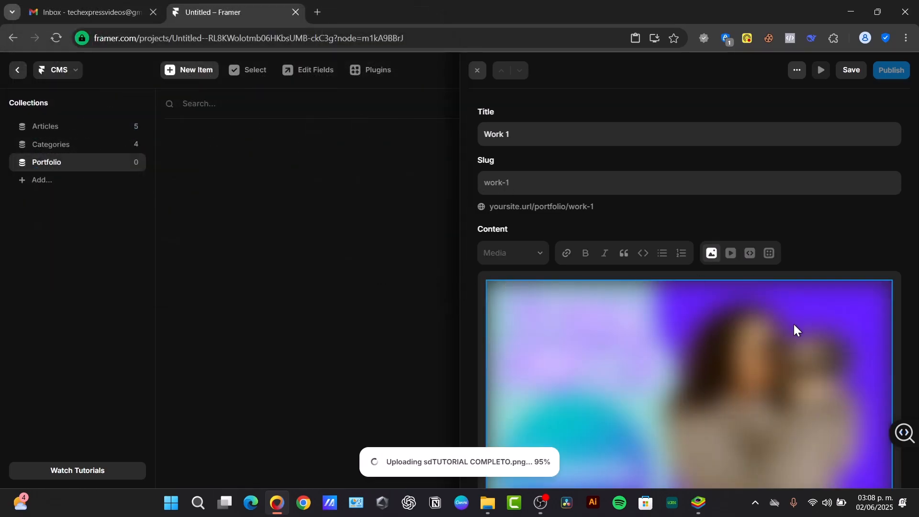
scroll(844, 200, "up", 1)
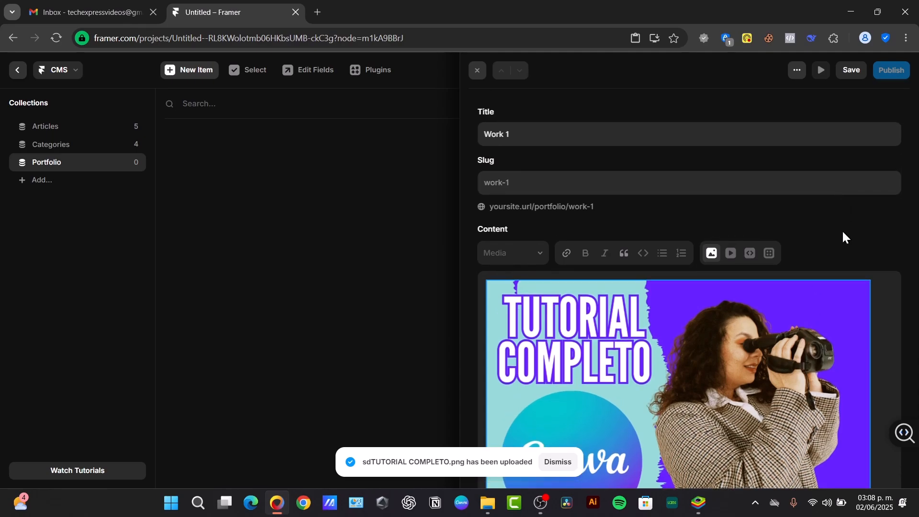
left_click(848, 71)
left_click(224, 292)
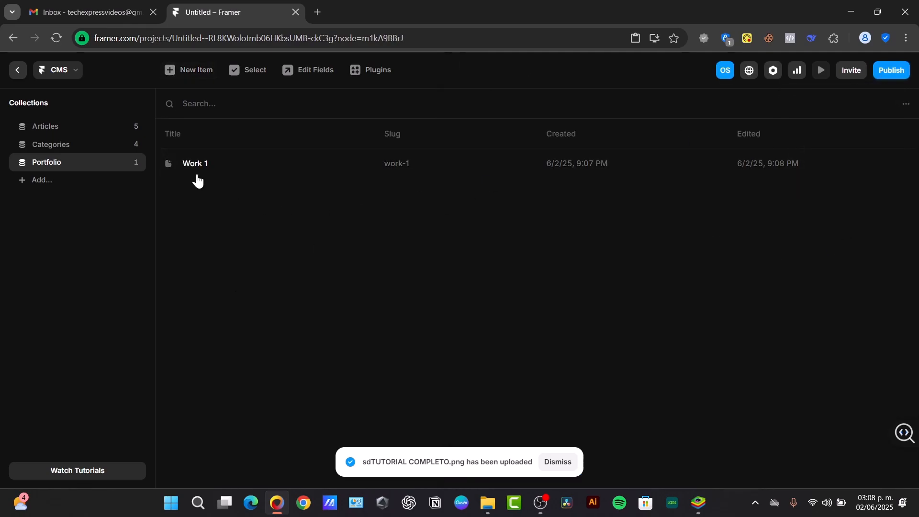
Step: Add a second Portfolio item titled Work 2
left_click(197, 72)
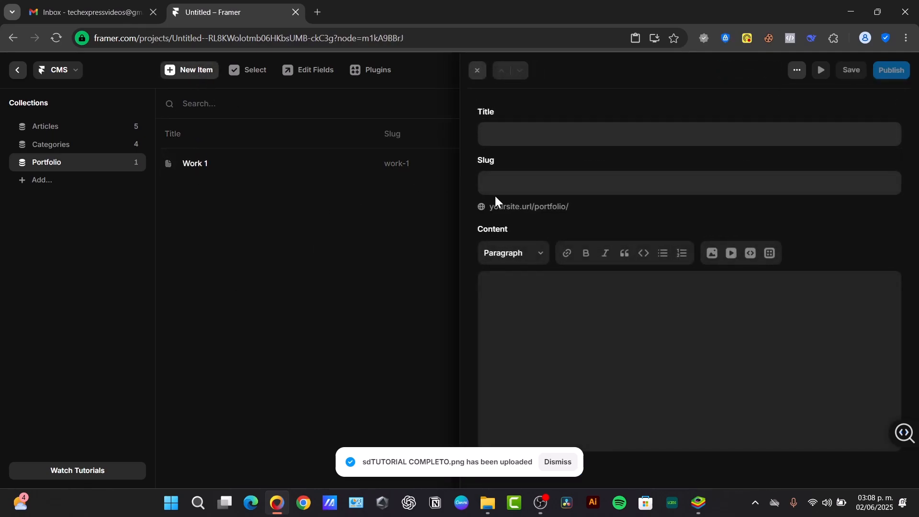
left_click(565, 134)
type("Work 2")
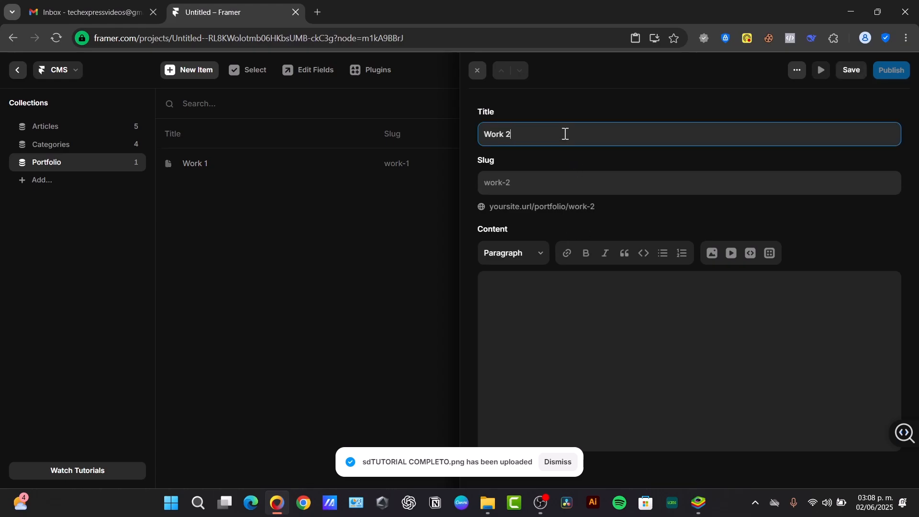
left_click(685, 354)
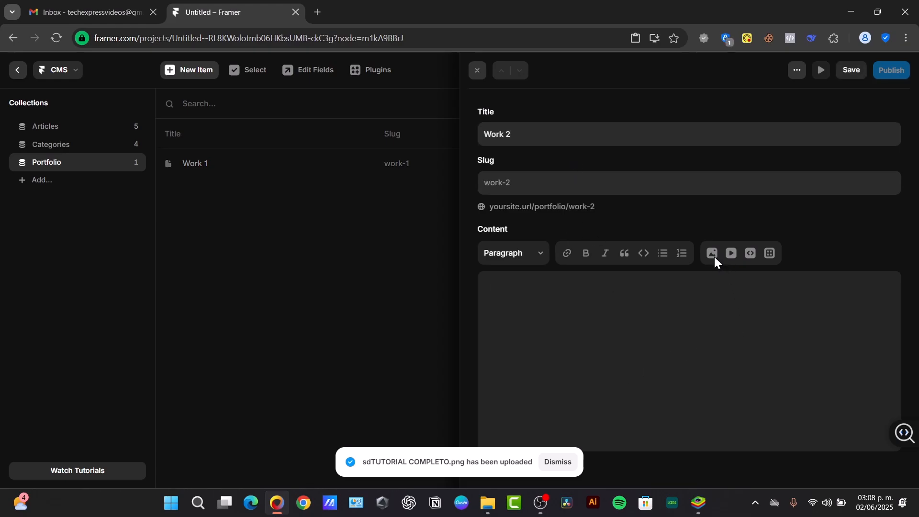
Step: Insert 5.png from the downloads subfolder 32 into the content of Work 2 and save the item
left_click(715, 258)
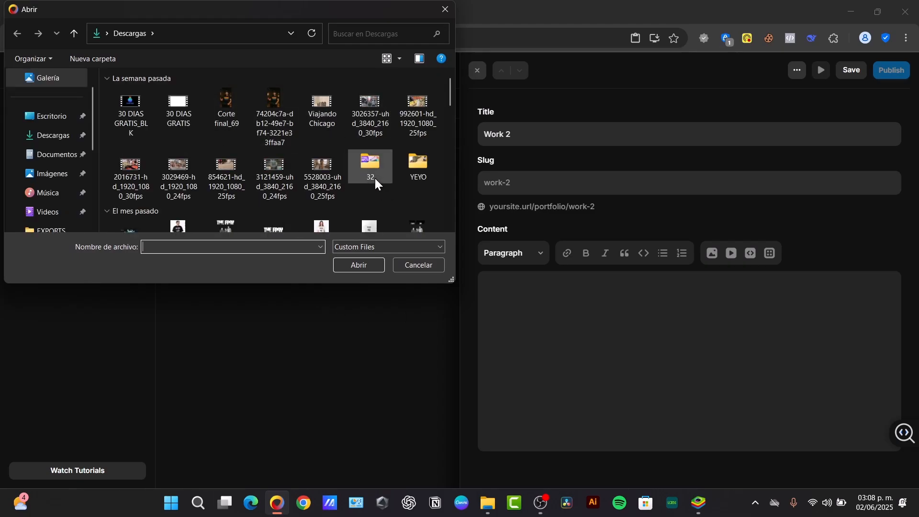
double_click(376, 182)
left_click(154, 110)
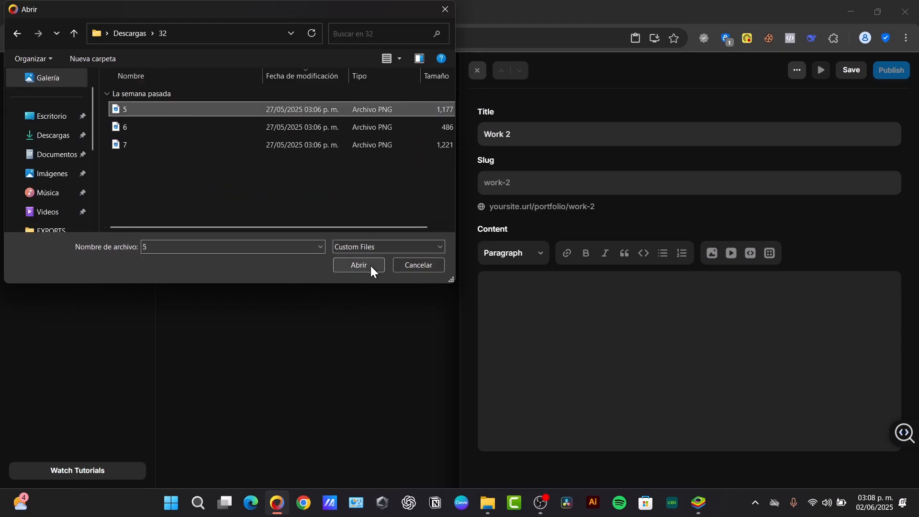
left_click(371, 266)
left_click(857, 73)
left_click(236, 282)
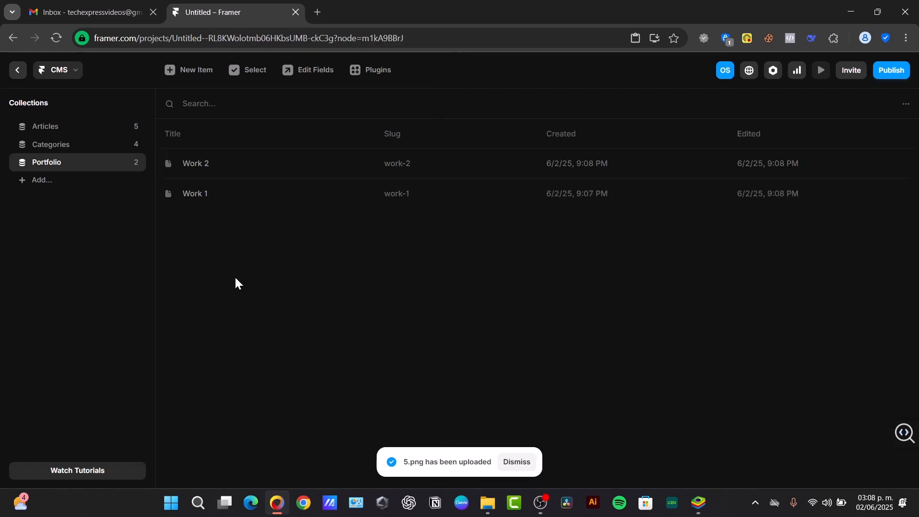
Step: Return to the page canvas and set the blog page's collection list source to Portfolio
mouse_move(136, 175)
left_click(18, 71)
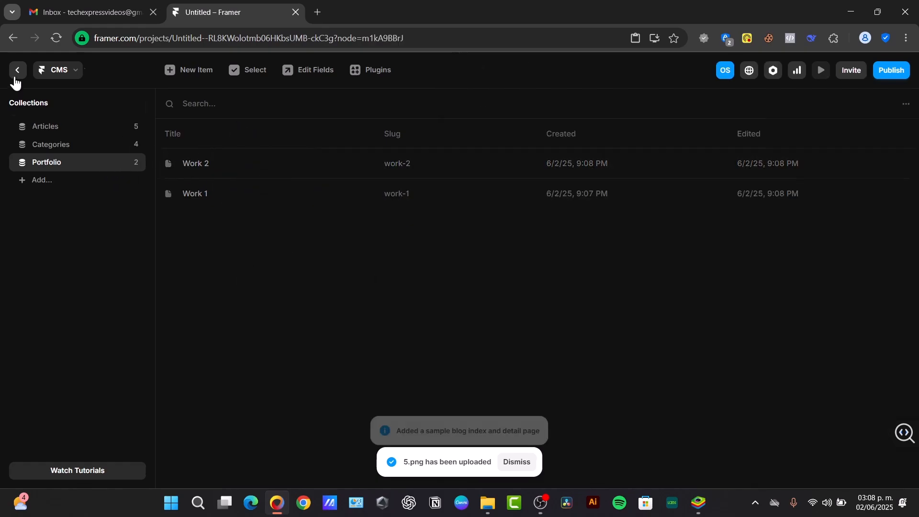
scroll(553, 282, "down", 3)
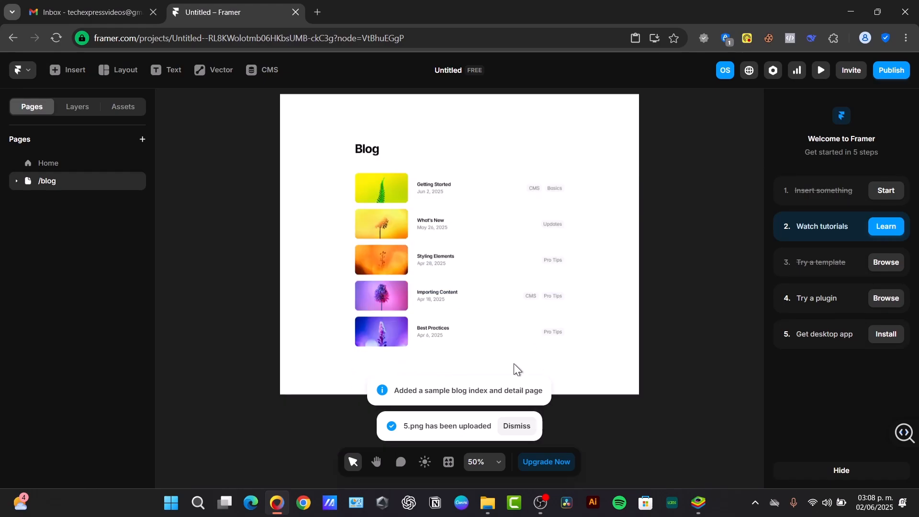
left_click(475, 241)
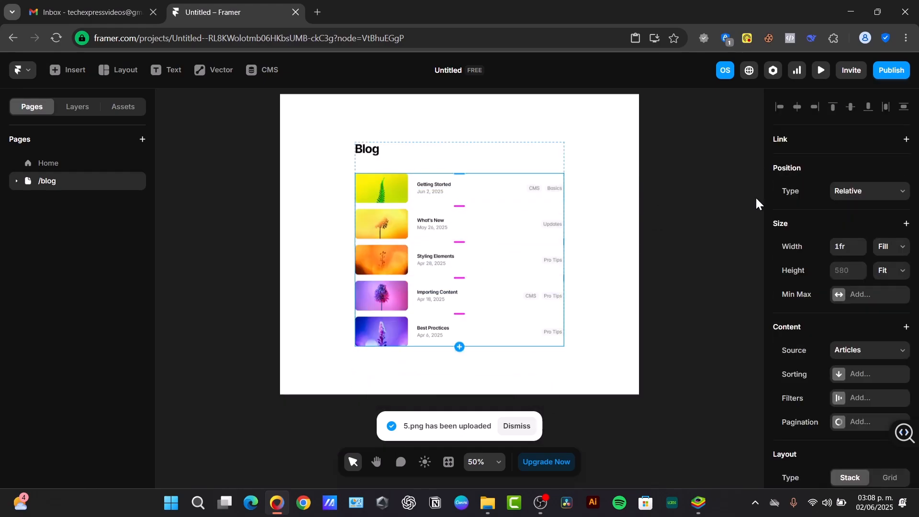
scroll(814, 226, "down", 3)
left_click(869, 194)
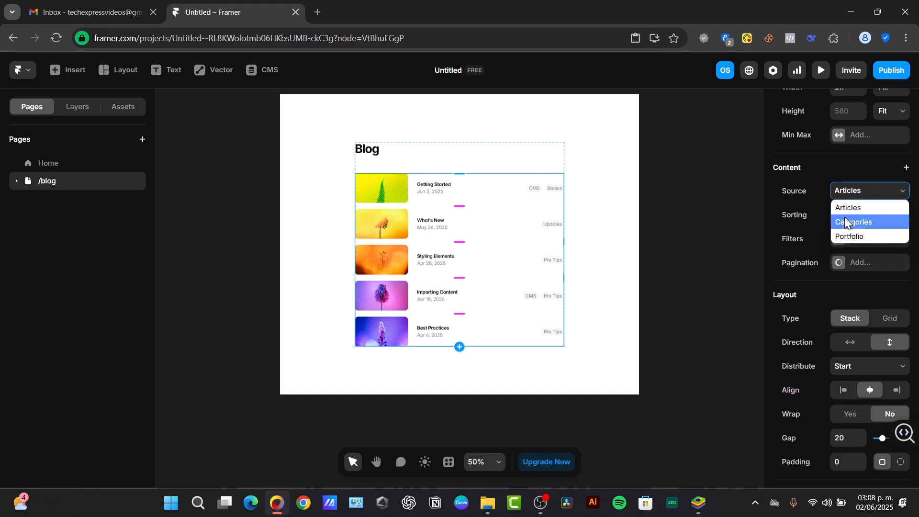
left_click(864, 234)
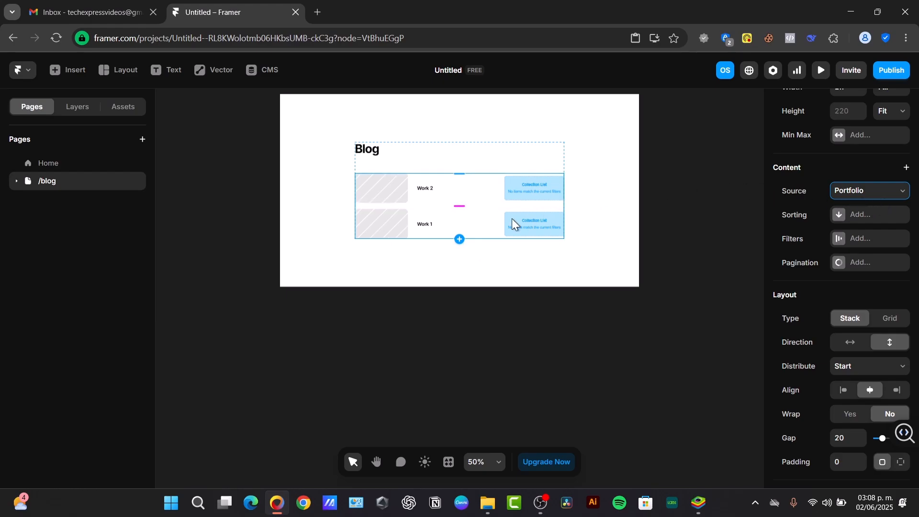
scroll(589, 248, "up", 2)
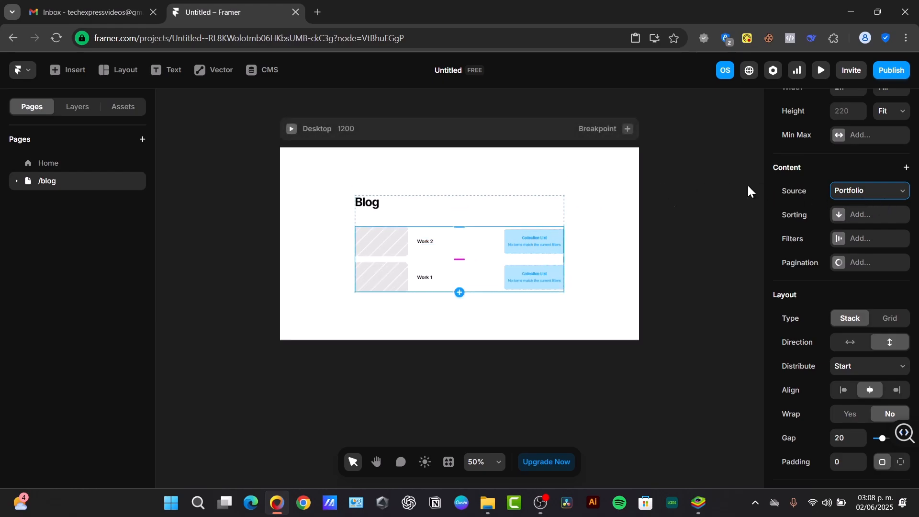
Step: Examine the fill and other style settings of the Work 2 image placeholder in the blog list
left_click(389, 236)
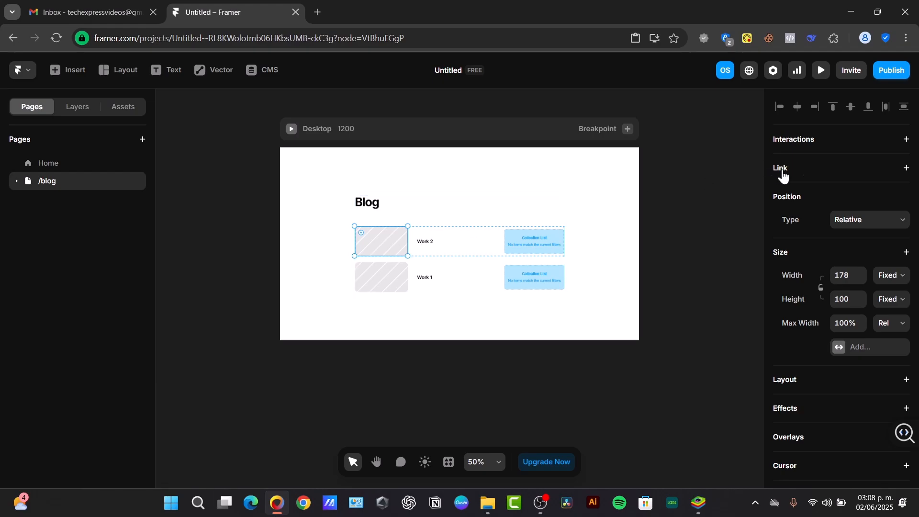
scroll(832, 231, "down", 7)
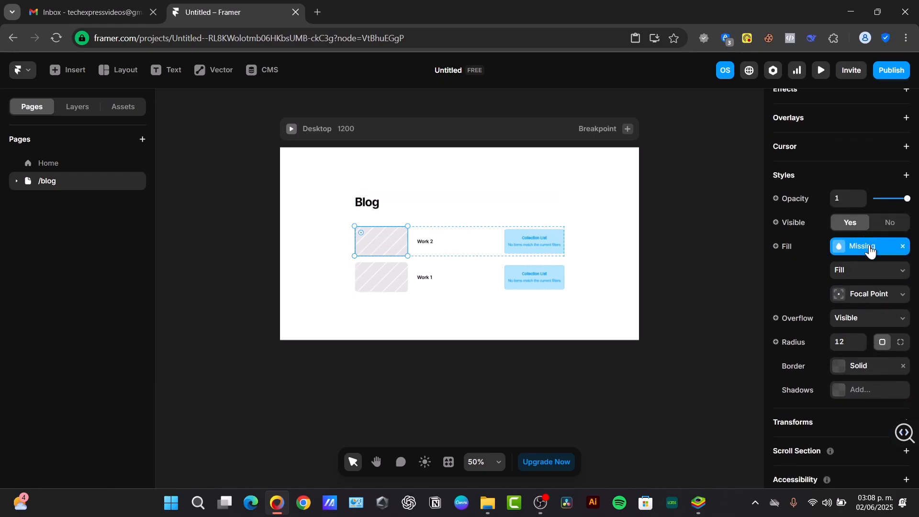
left_click(857, 280)
left_click(857, 283)
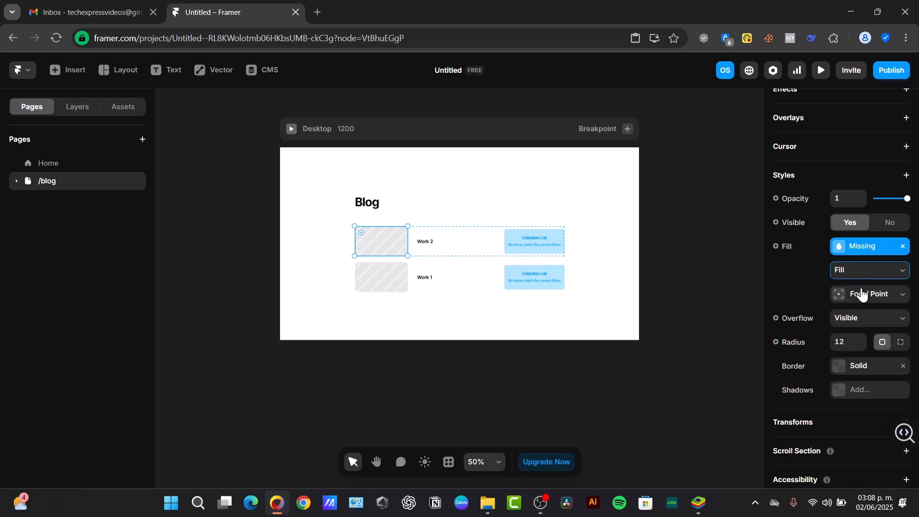
scroll(838, 388, "down", 2)
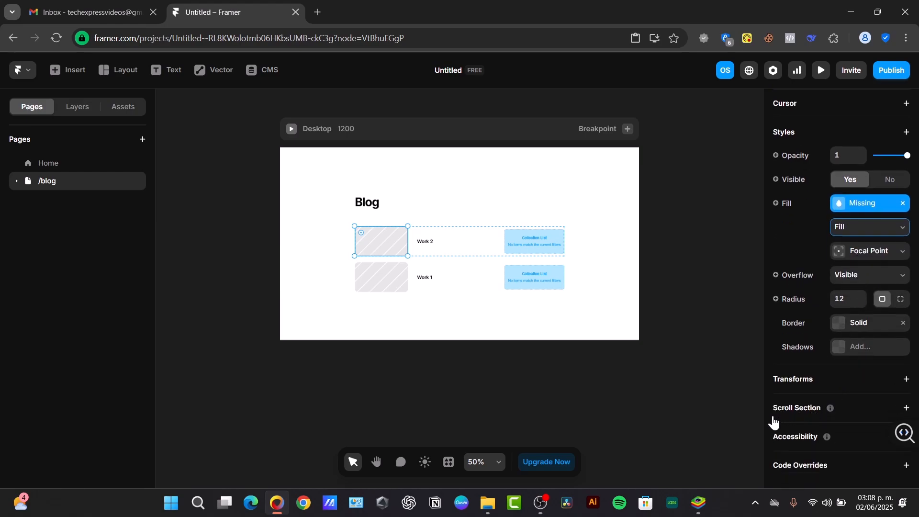
left_click(524, 331)
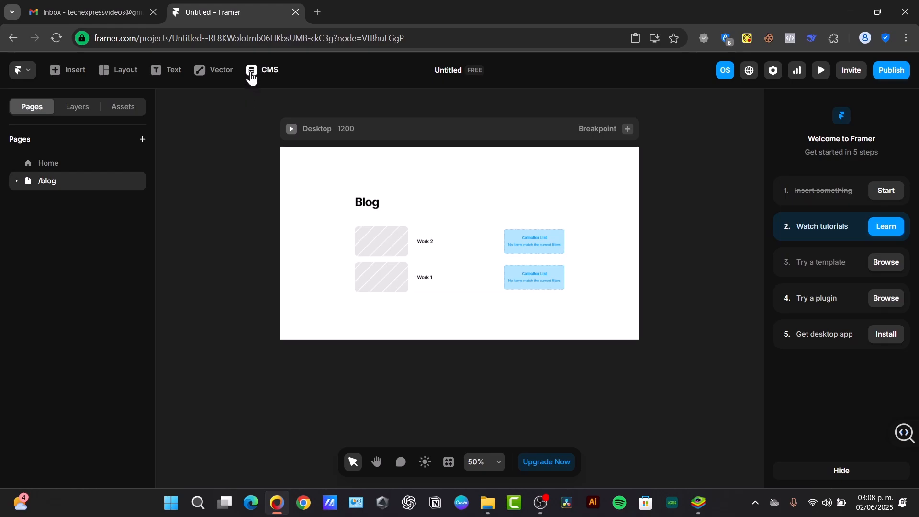
left_click(24, 70)
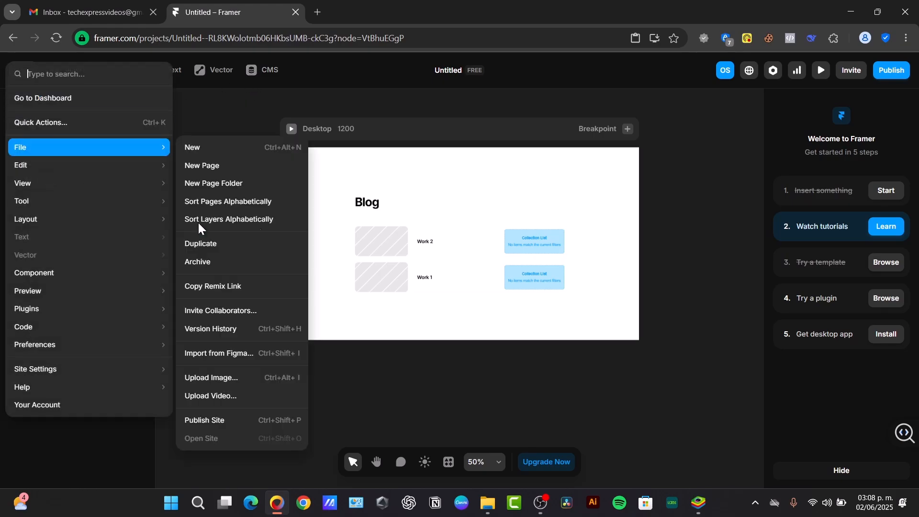
left_click(396, 230)
Step: Generate a page with Wireframer from its Portfolio preset, a personal portfolio with an intro and a grid of project titles and dates
key("i")
left_click(70, 369)
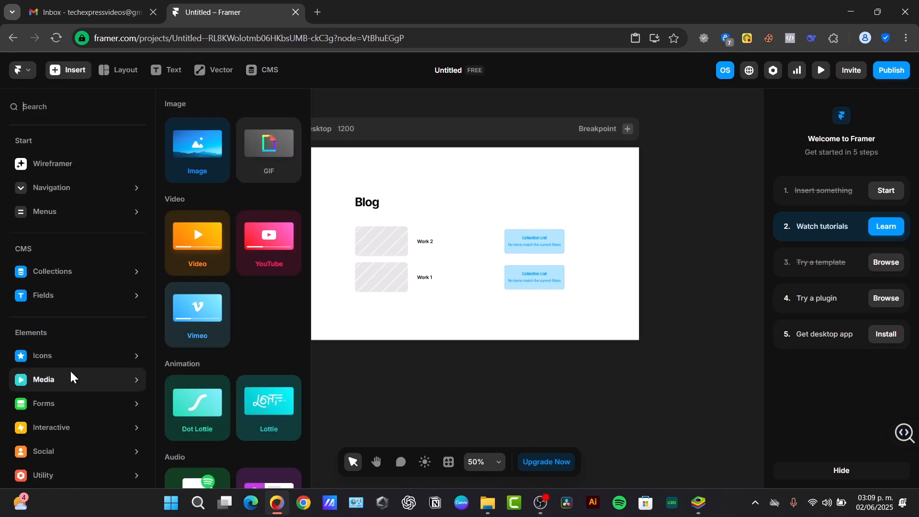
scroll(70, 368, "down", 1)
scroll(70, 369, "up", 1)
left_click(72, 162)
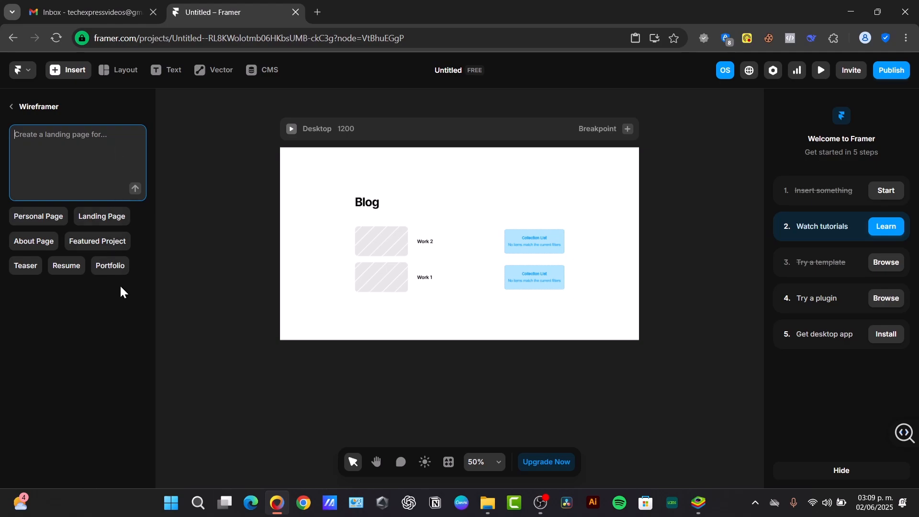
left_click(112, 267)
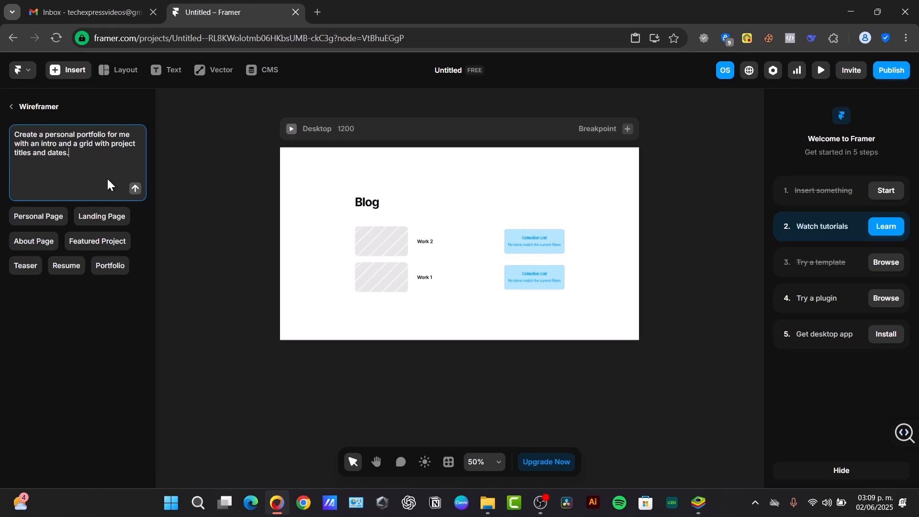
left_click(135, 190)
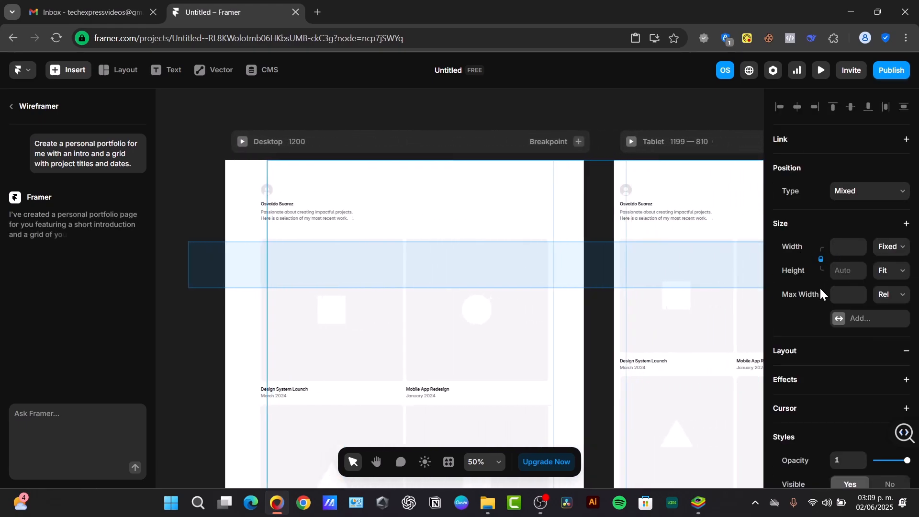
Step: Examine the generated portfolio page across its desktop, tablet and phone layouts, from the intro down to the footer, and leave Wireframer
left_click_drag(699, 280, 402, 100)
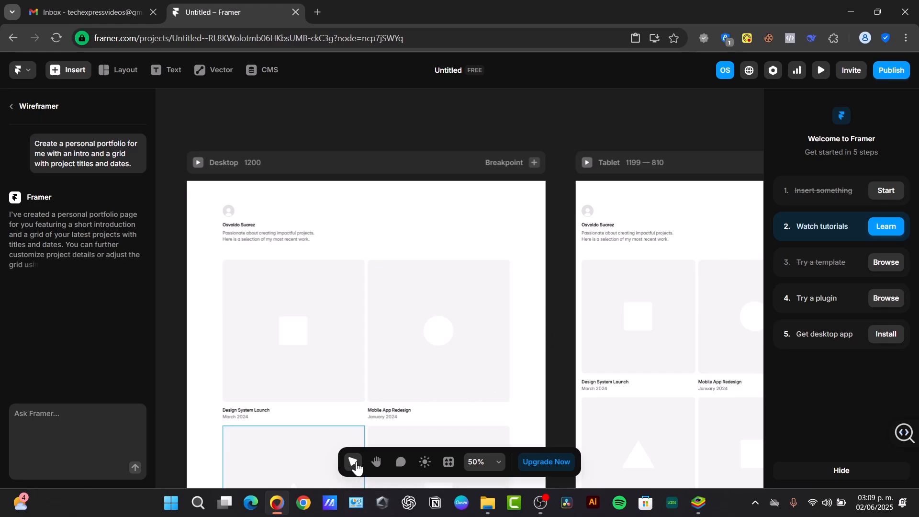
left_click(377, 462)
left_click_drag(699, 242, 561, 252)
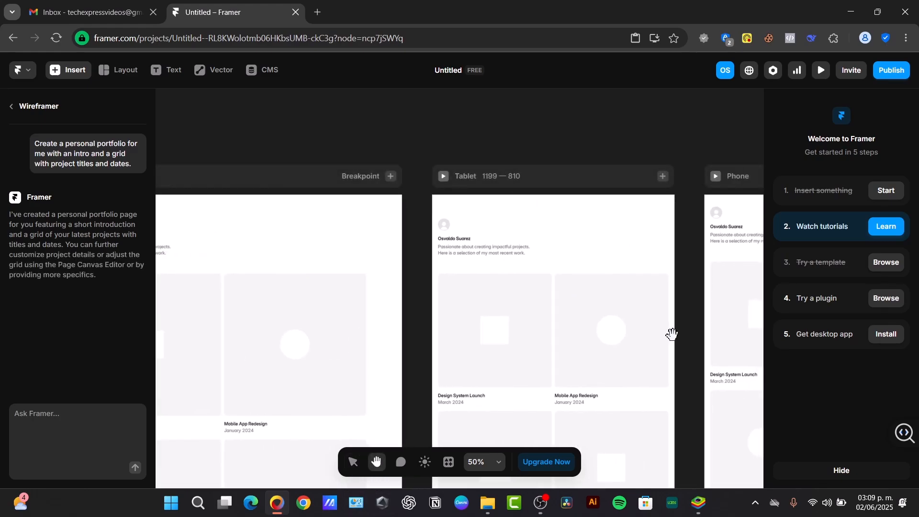
left_click_drag(670, 333, 306, 277)
scroll(457, 279, "down", 1)
left_click_drag(433, 299, 560, 186)
left_click_drag(334, 286, 616, 254)
left_click_drag(527, 303, 600, 328)
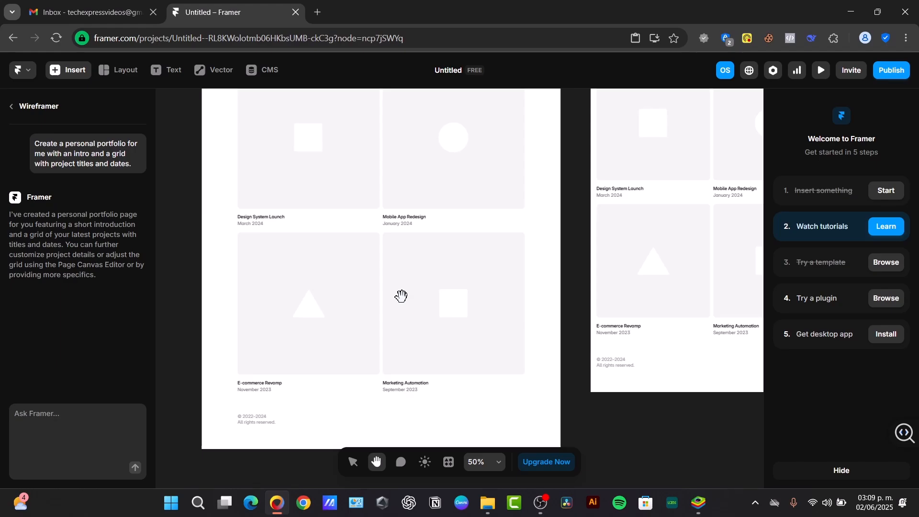
scroll(401, 296, "down", 1)
left_click_drag(620, 331, 592, 329)
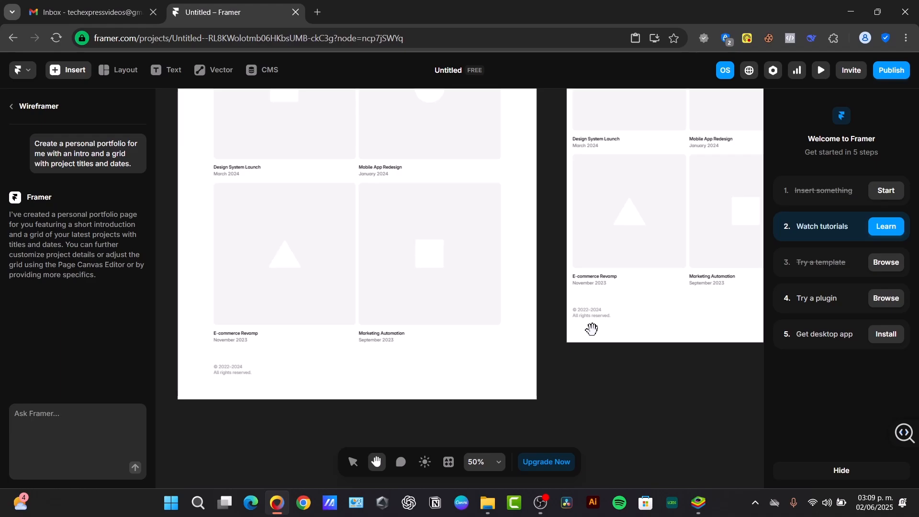
scroll(431, 356, "up", 3)
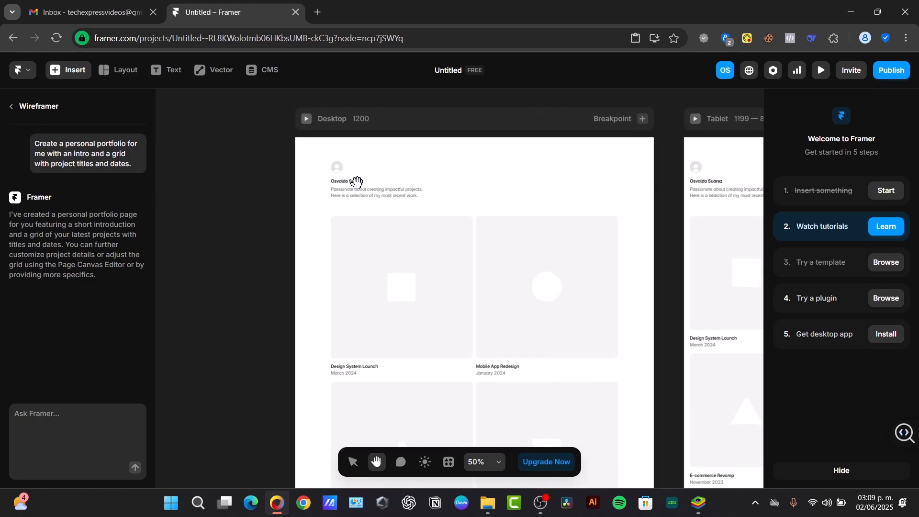
left_click(20, 105)
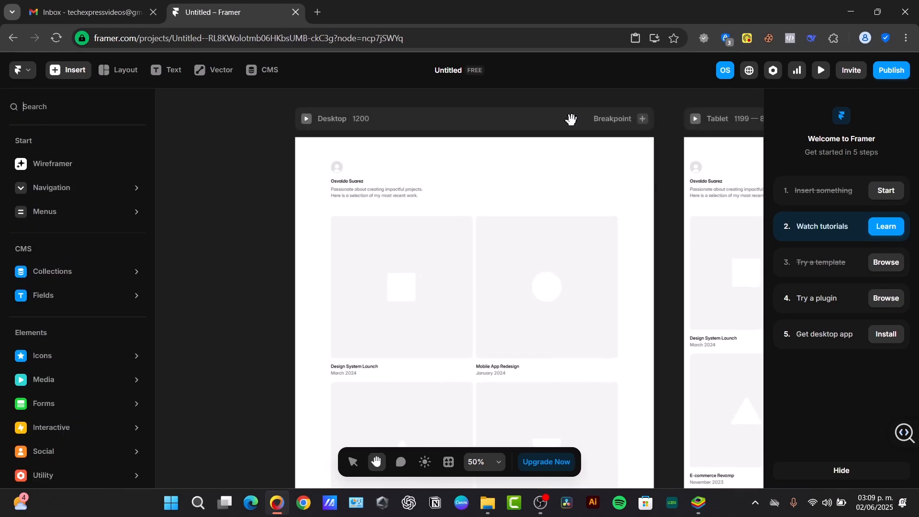
Step: Preview the desktop version of the generated portfolio page from the intro down to the footer, and return to the canvas
left_click(307, 120)
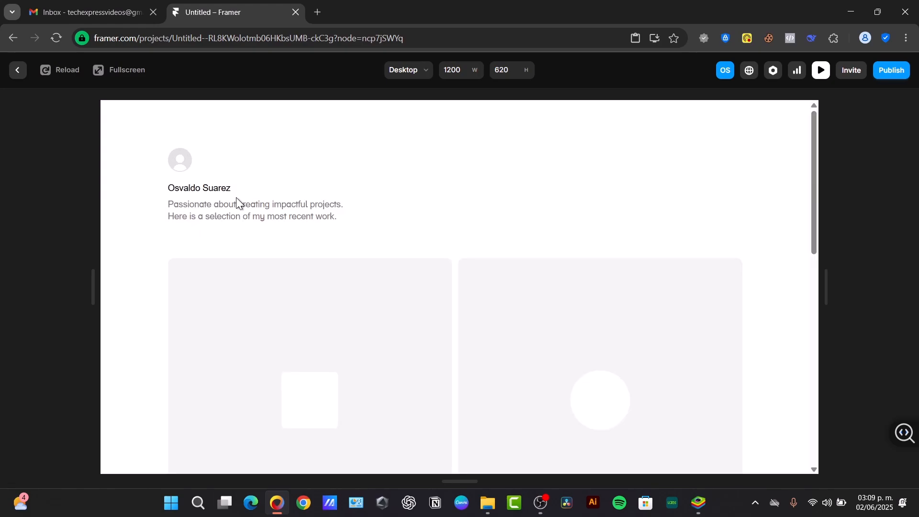
scroll(387, 202, "down", 5)
scroll(405, 220, "up", 5)
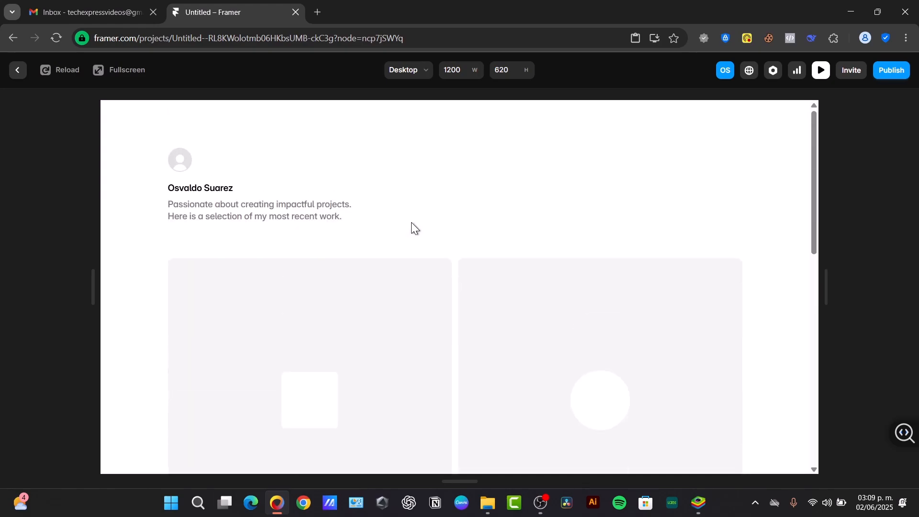
scroll(542, 261, "down", 10)
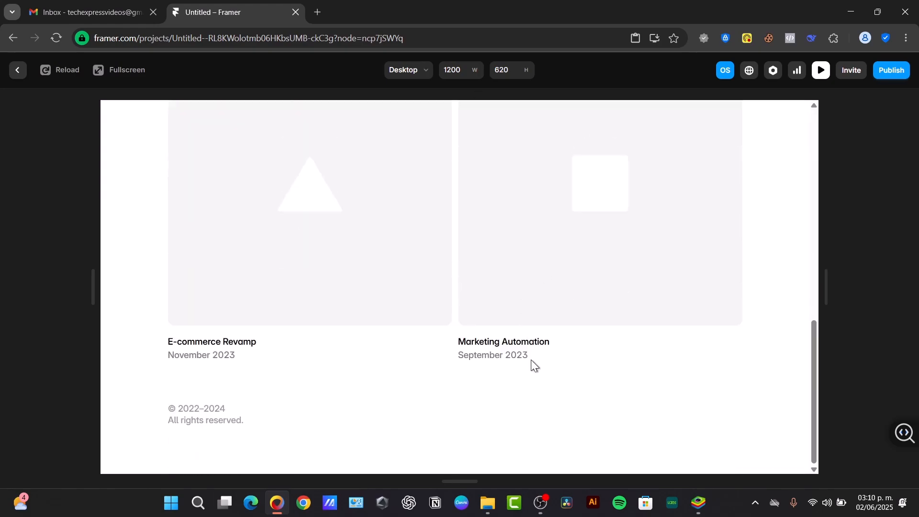
scroll(532, 364, "up", 10)
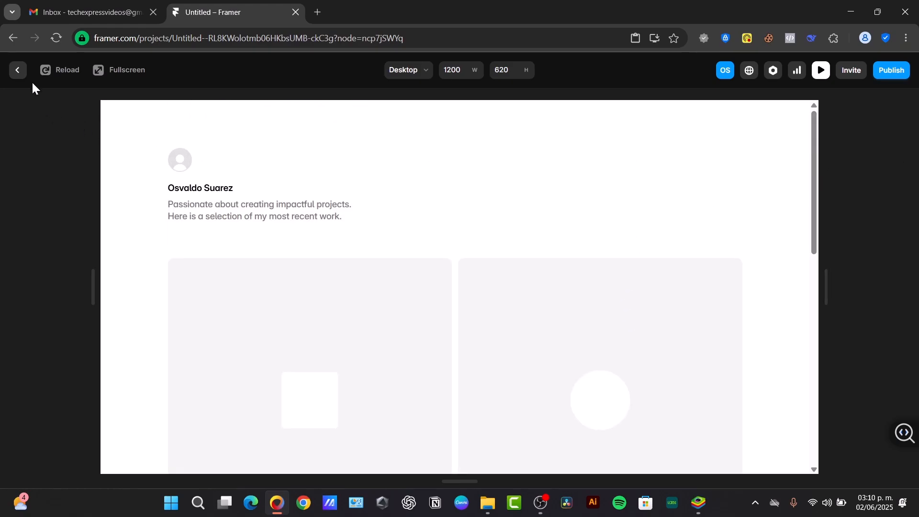
left_click(19, 72)
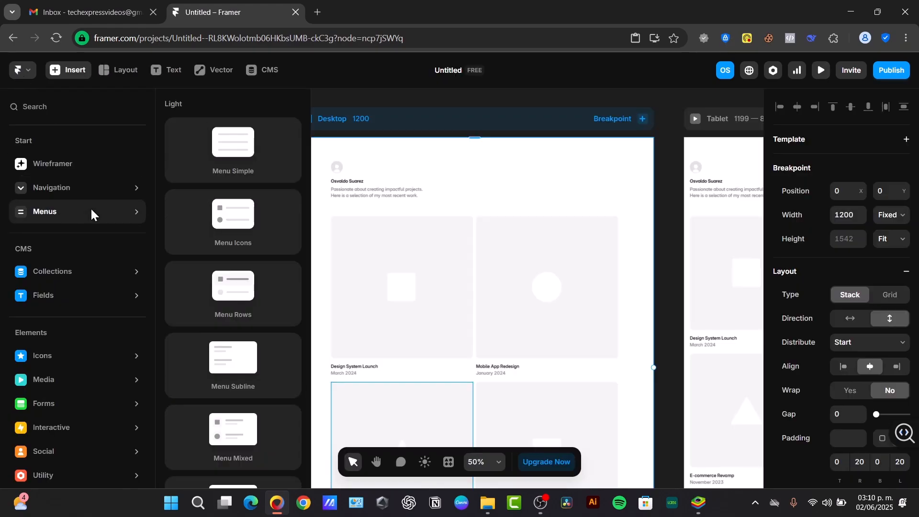
Step: Set the fill of the Design System Launch project's image block to red FF2424
scroll(446, 305, "down", 1)
left_click(394, 217)
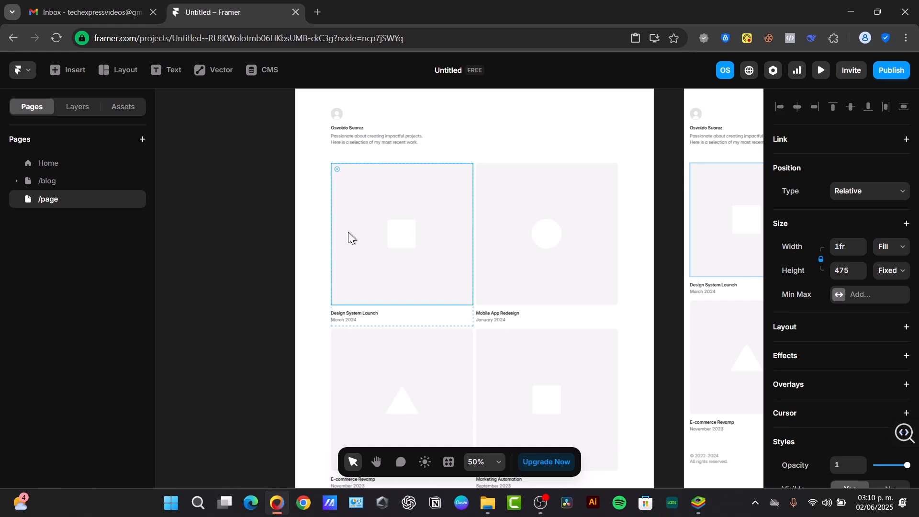
scroll(862, 240, "down", 6)
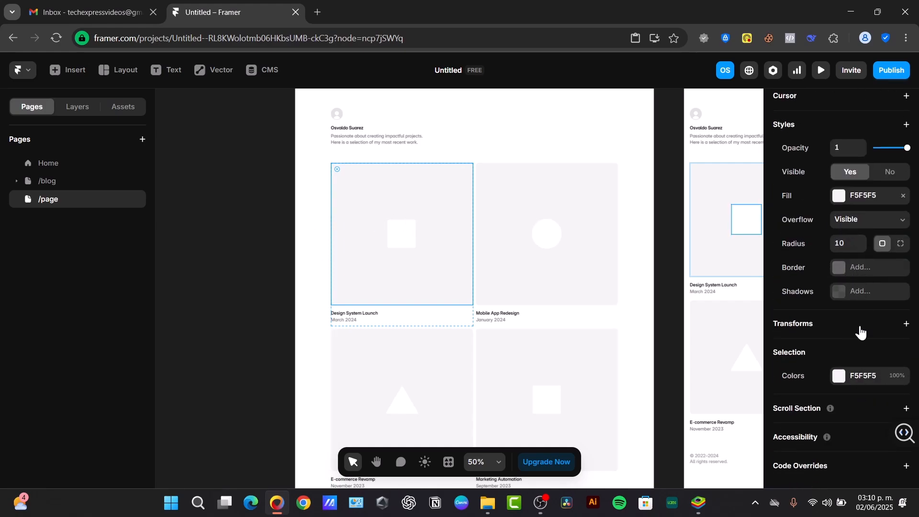
left_click(867, 377)
left_click(726, 302)
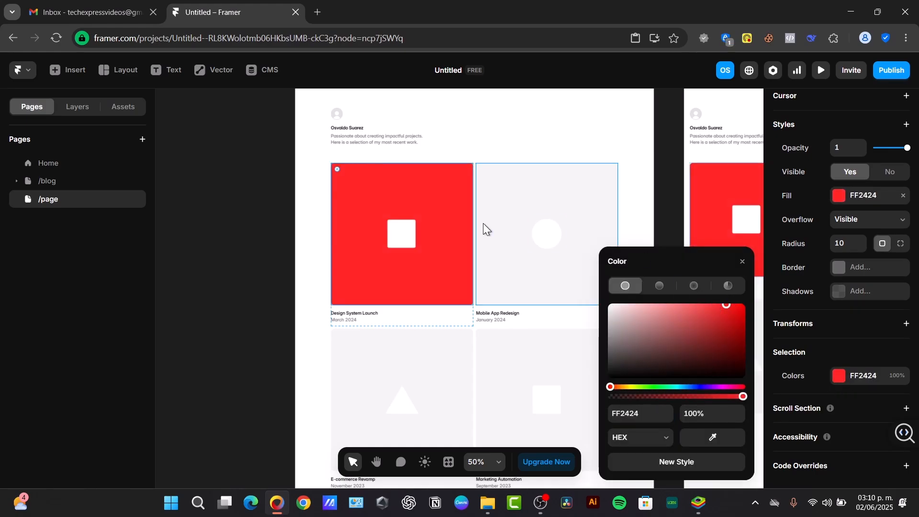
Step: Replace the circle image in the Mobile App Redesign project with 7.png and open the image's crop settings
left_click(512, 230)
left_click(548, 240)
scroll(838, 335, "down", 6)
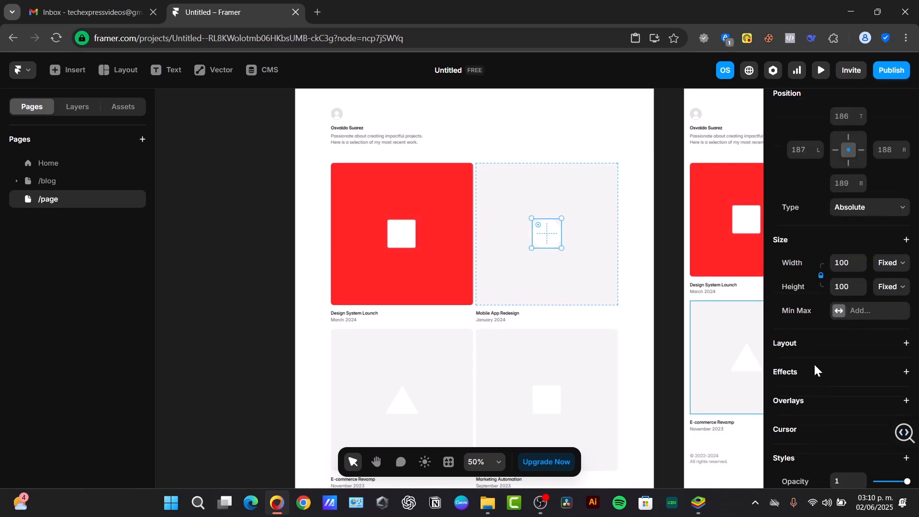
left_click(862, 252)
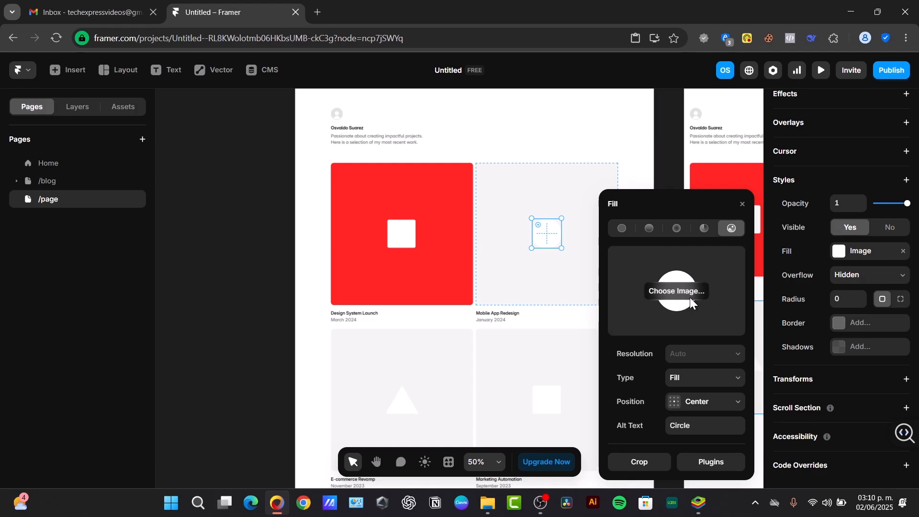
left_click(677, 291)
left_click(171, 146)
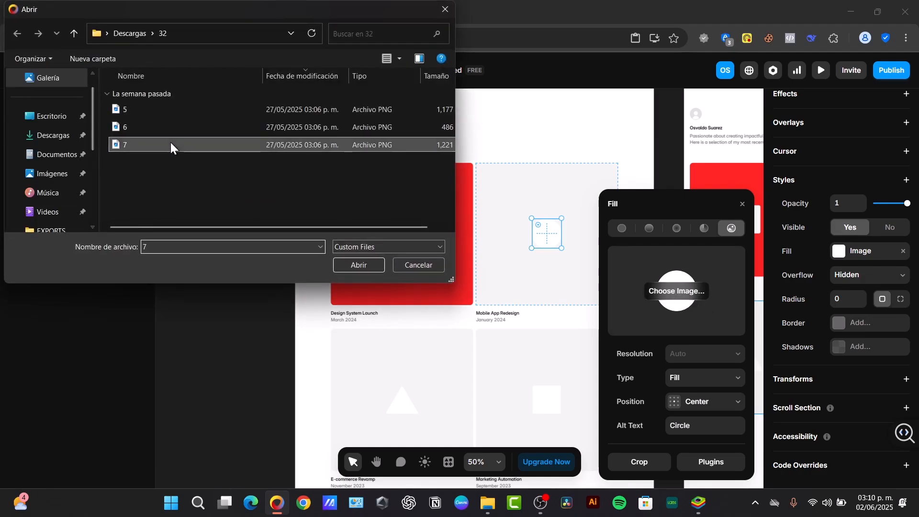
left_click(367, 265)
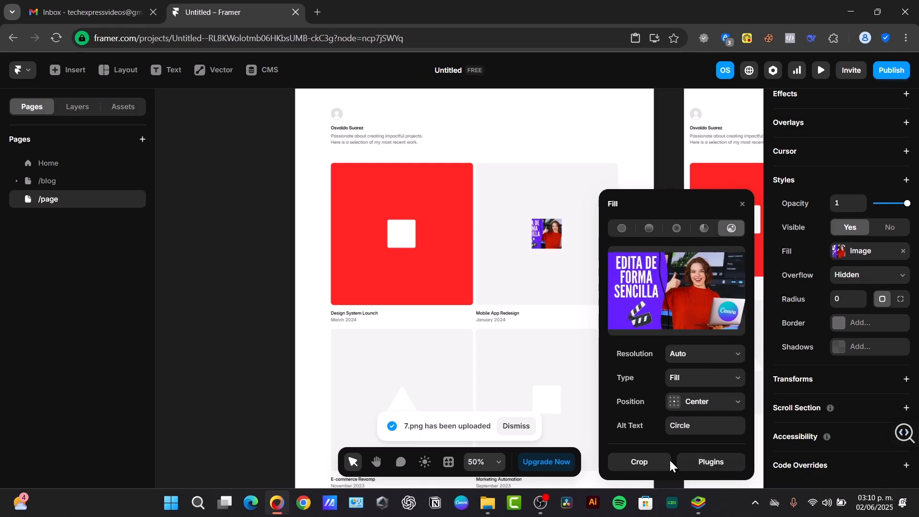
left_click(647, 463)
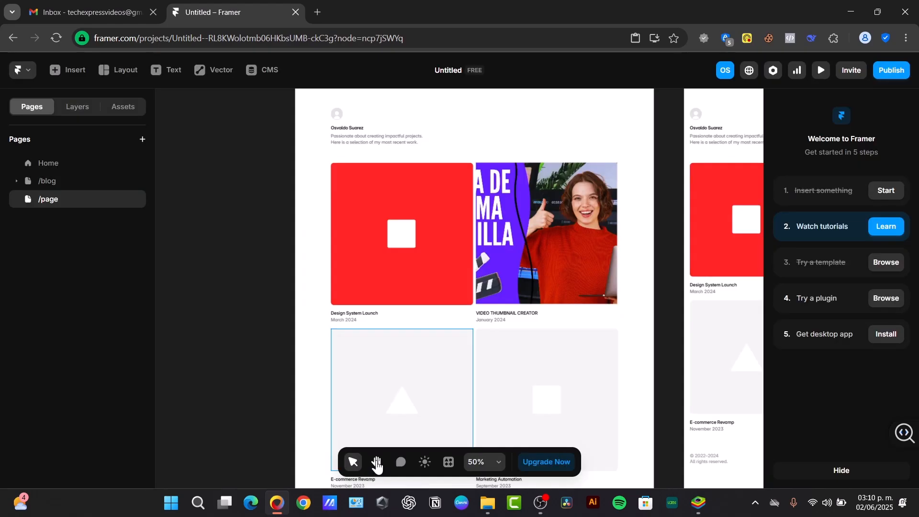
Step: Examine how the edited project cards look on the portfolio page's desktop, tablet and phone layouts
left_click(377, 463)
left_click_drag(591, 286, 289, 286)
left_click_drag(633, 239, 542, 254)
scroll(543, 254, "down", 2)
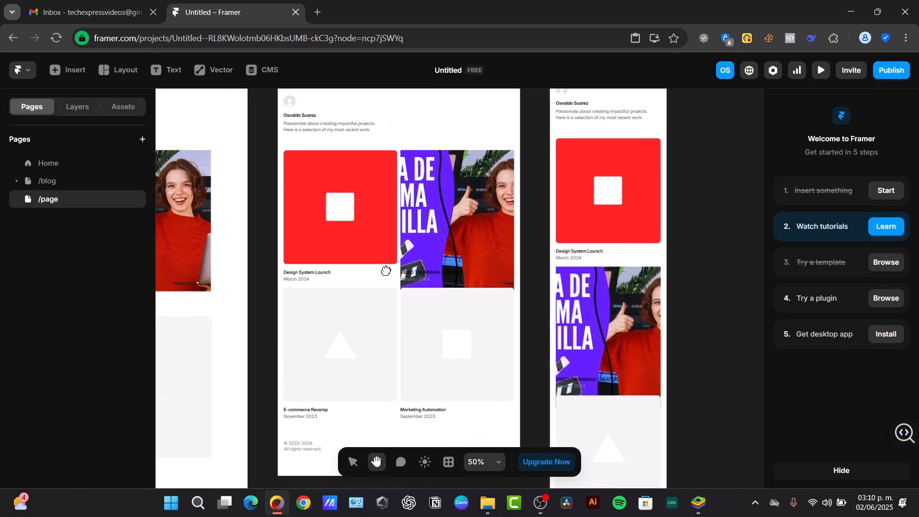
scroll(390, 324, "left", 3)
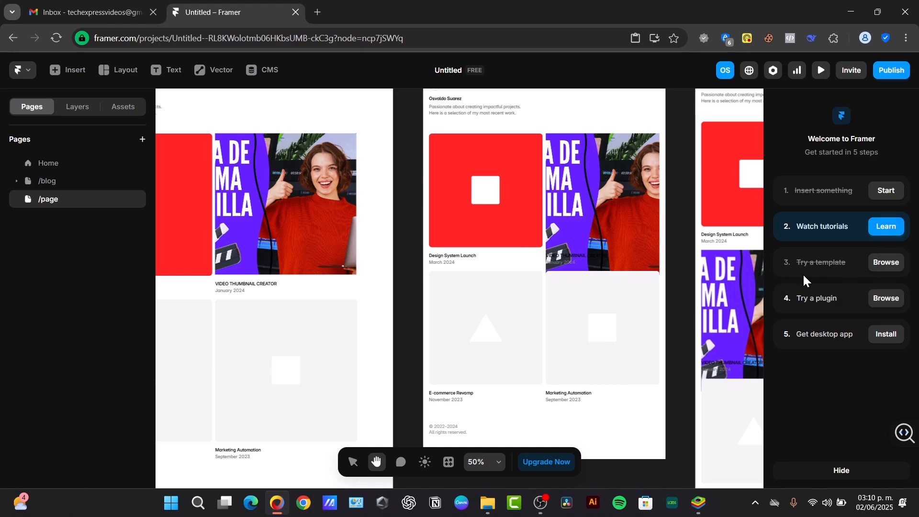
Step: Browse the template marketplace and filter its templates to Free
left_click(883, 263)
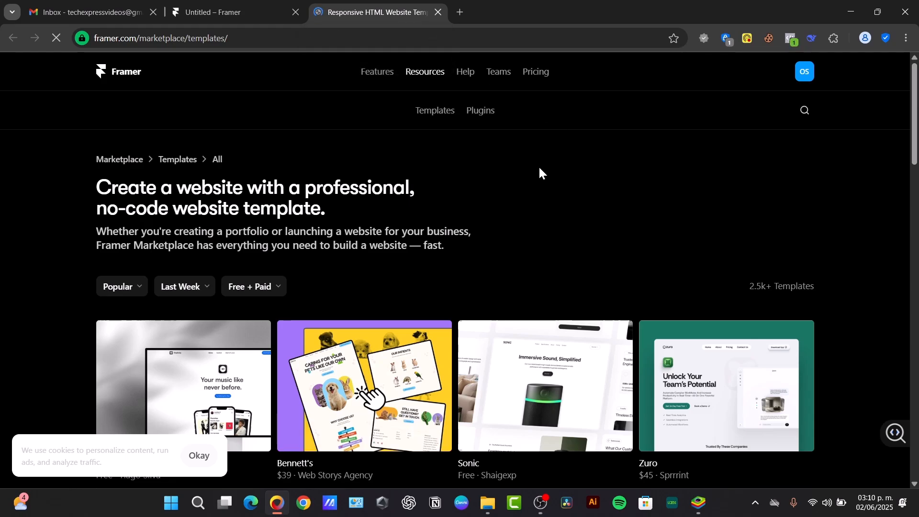
scroll(520, 159, "down", 3)
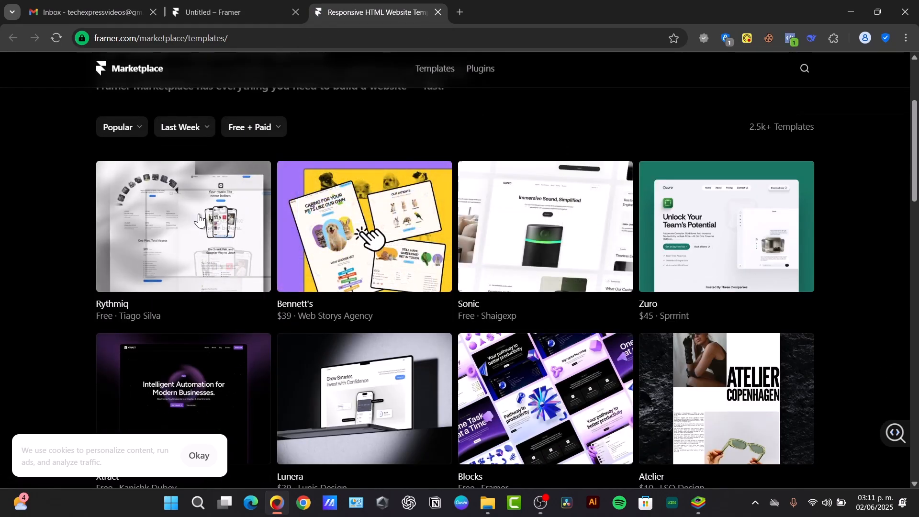
left_click(240, 129)
left_click(268, 208)
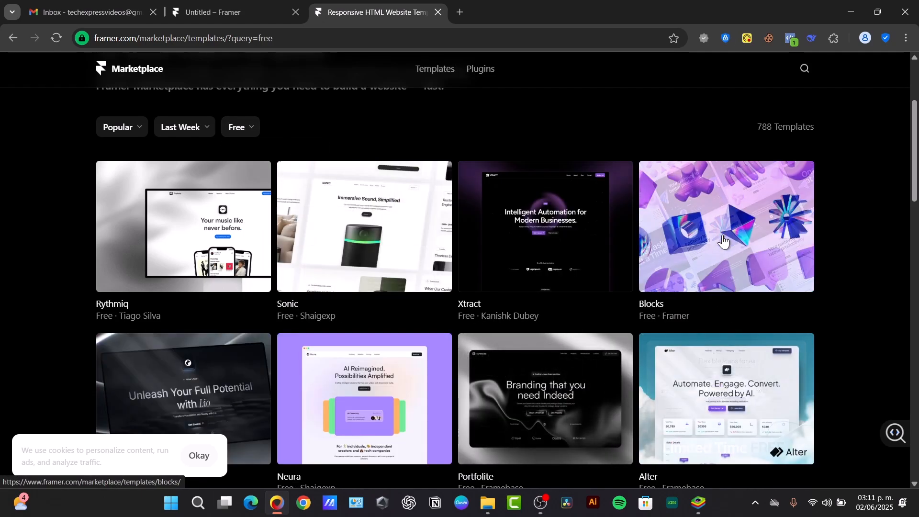
Step: Choose the free Portfolite template and copy it into a new project
scroll(715, 243, "down", 3)
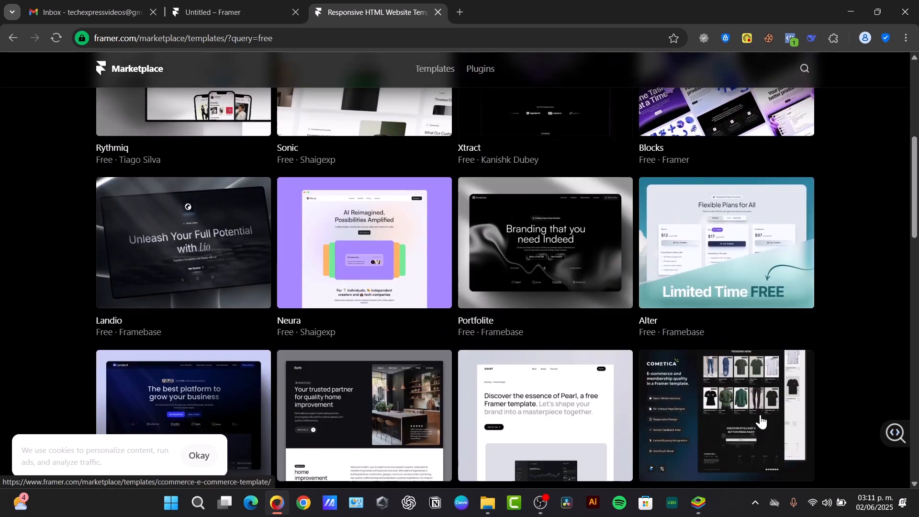
left_click(525, 263)
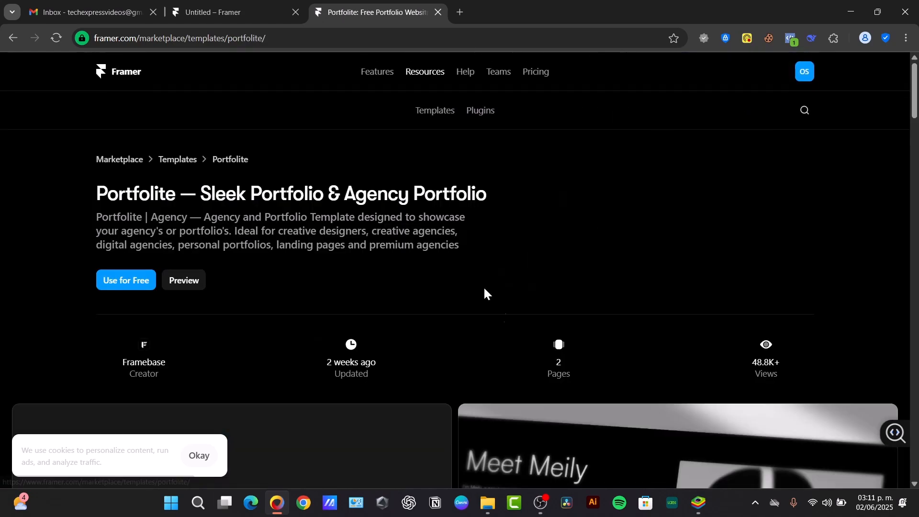
left_click(140, 281)
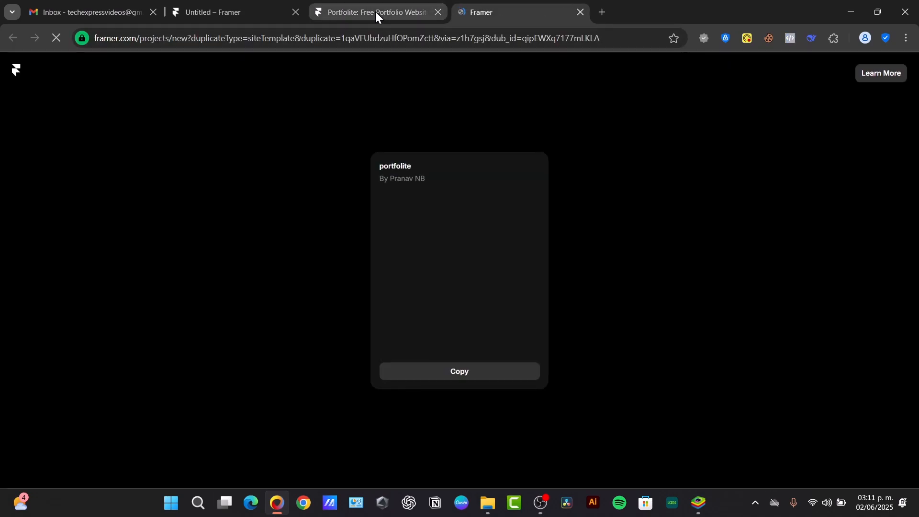
left_click(491, 373)
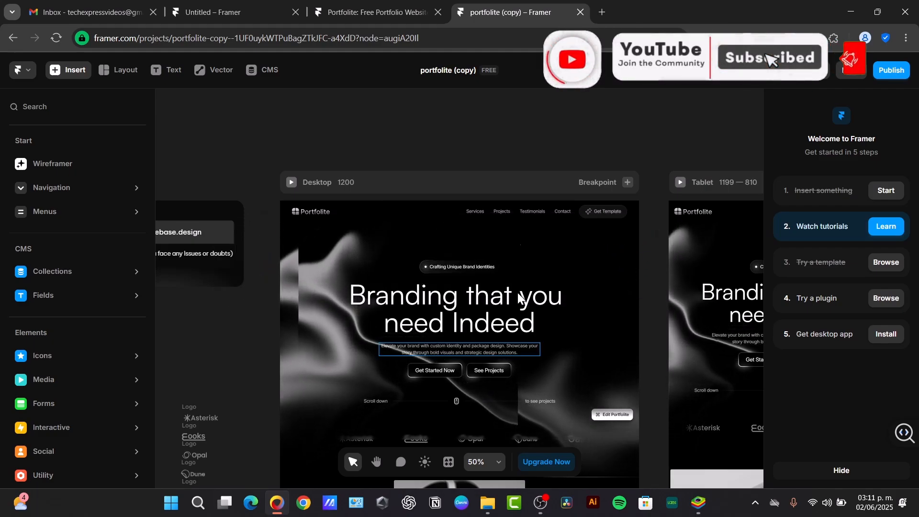
Step: Examine the copied Portfolite template's home page across its desktop, tablet and phone layouts
left_click(377, 463)
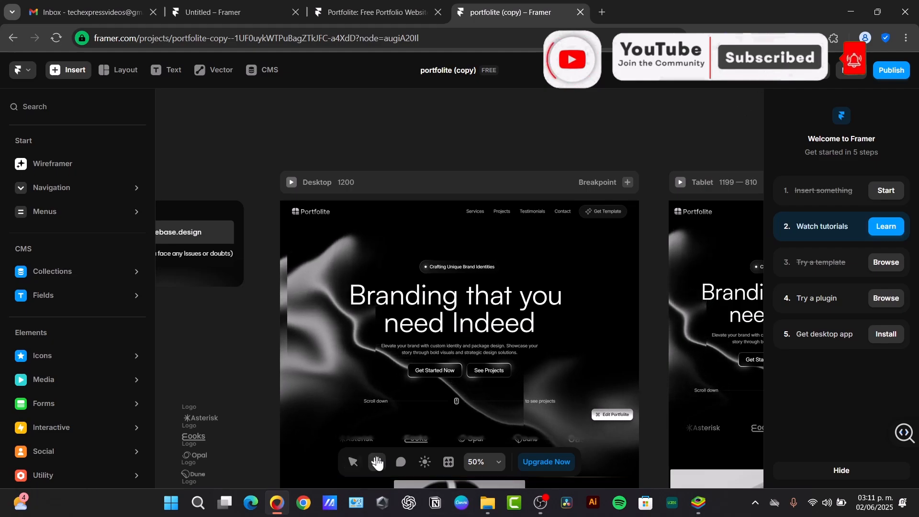
left_click_drag(431, 279, 93, 173)
left_click_drag(557, 242, 400, 188)
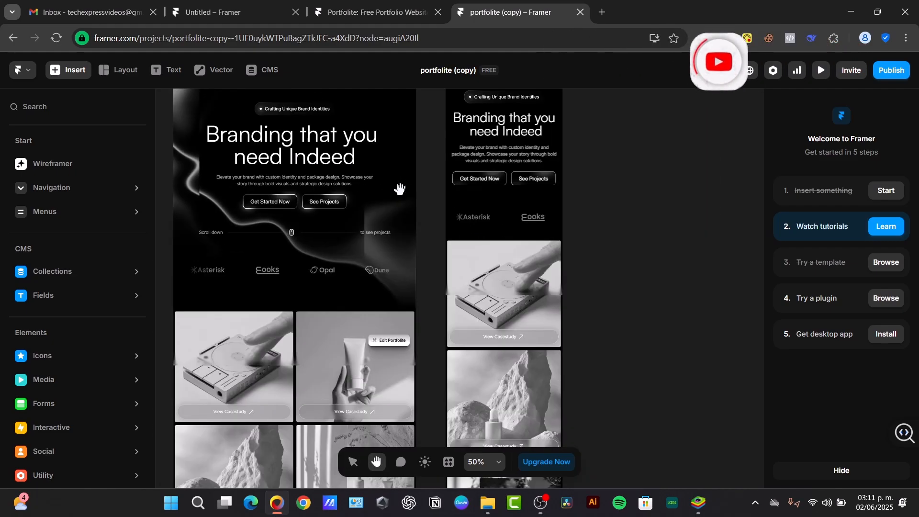